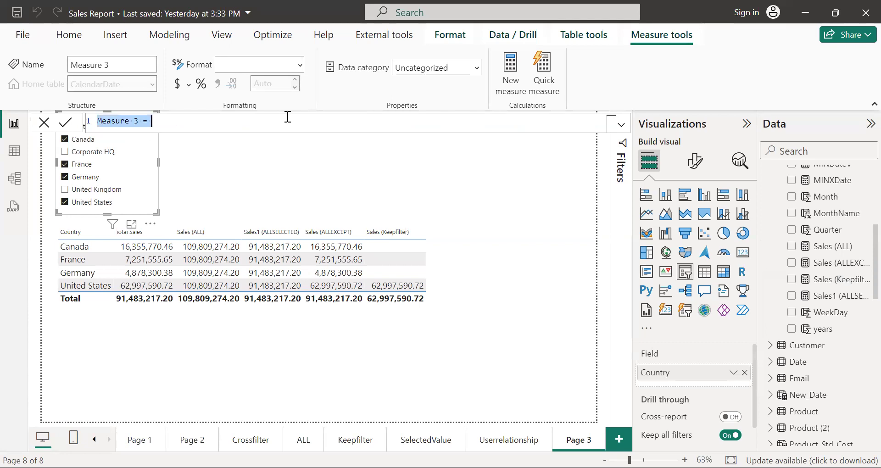
Name the new measure Sales (Removefilter) and begin its formula with the CALCULATE function.
text(Sales ()
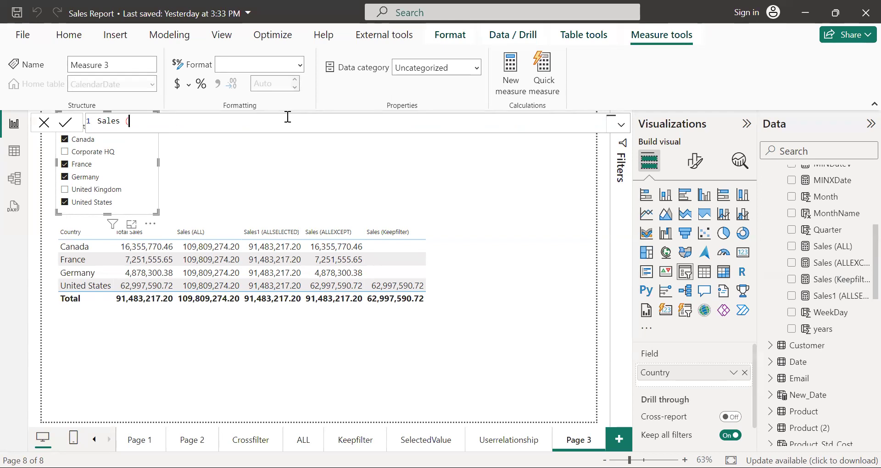
text(Re)
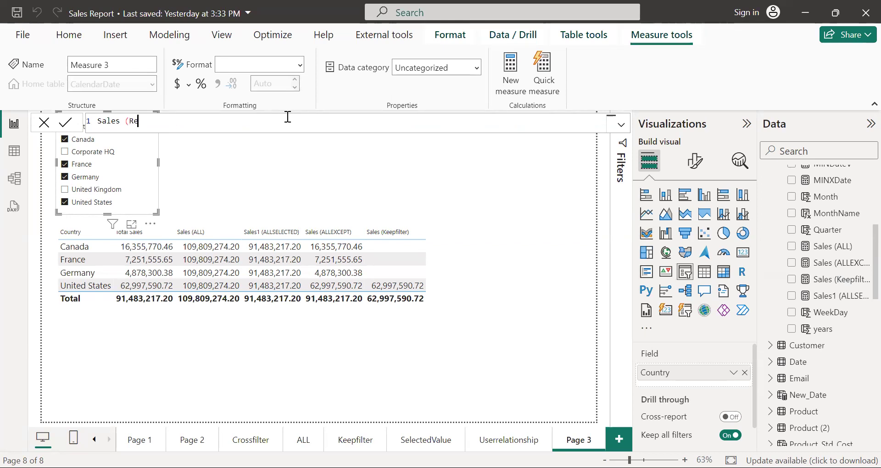
text(movef)
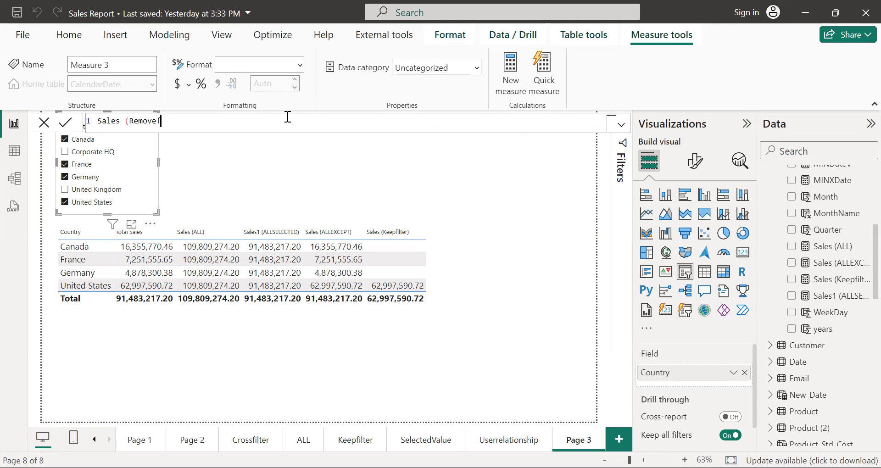
text(ilter) =)
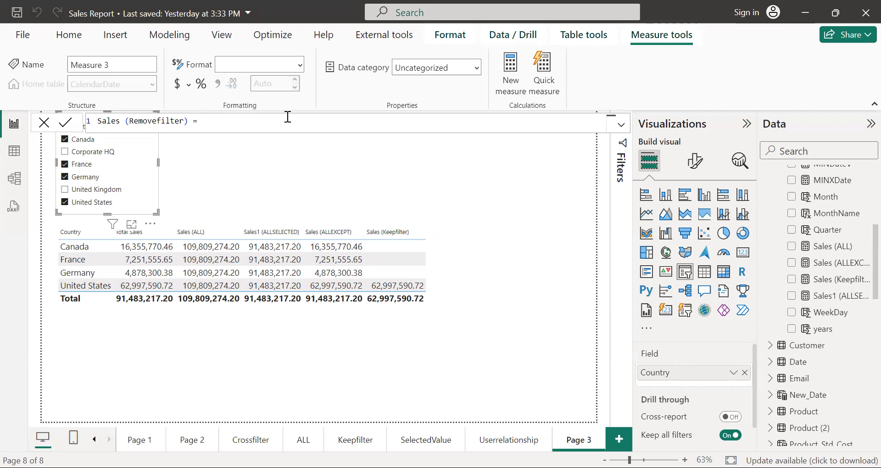
text( CAL)
click(298, 137)
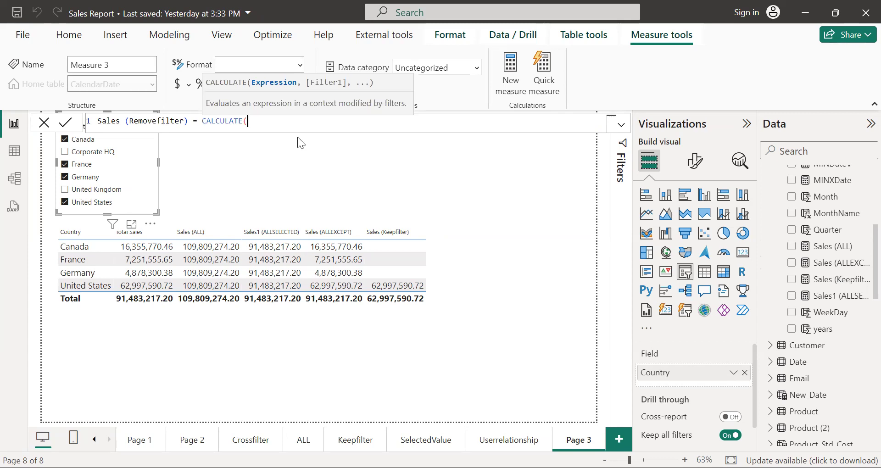
Enter SUM(Sales[Sales Amount]) as the expression argument of CALCULATE in the measure formula.
text(SUM()
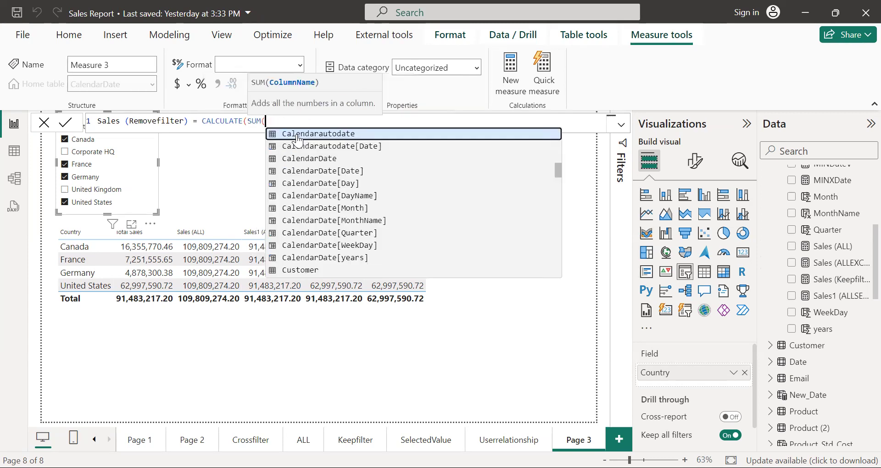
text(SA)
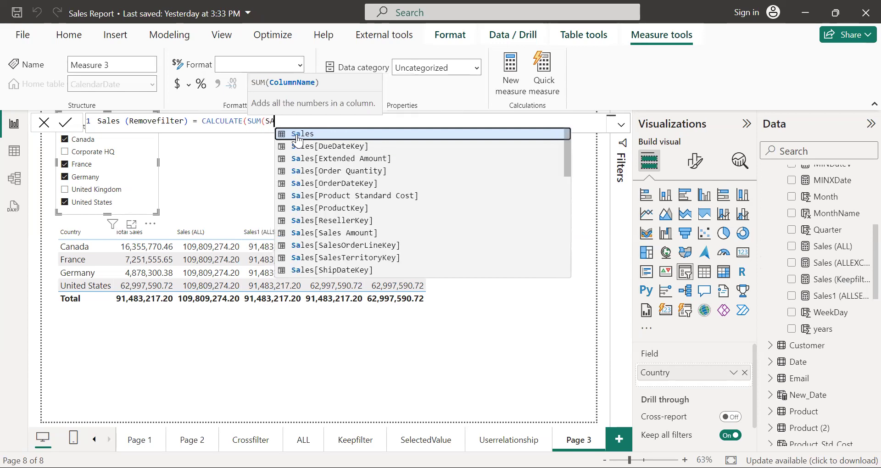
text(LES)
text([)
click(354, 233)
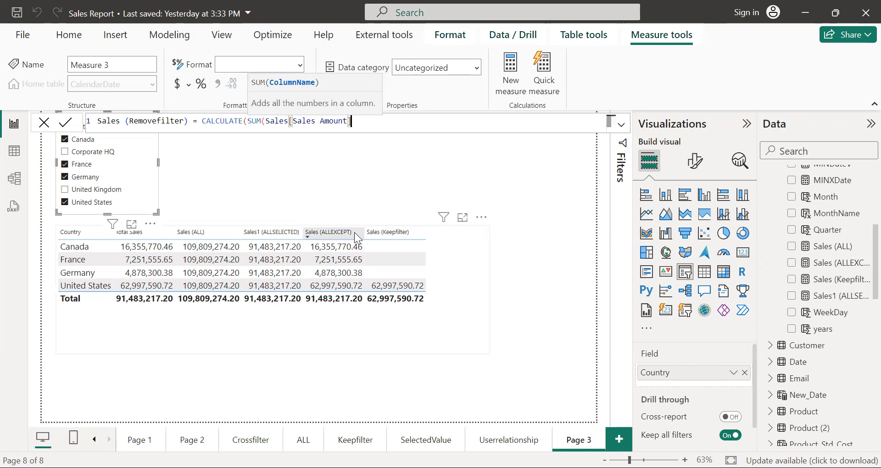
text(), )
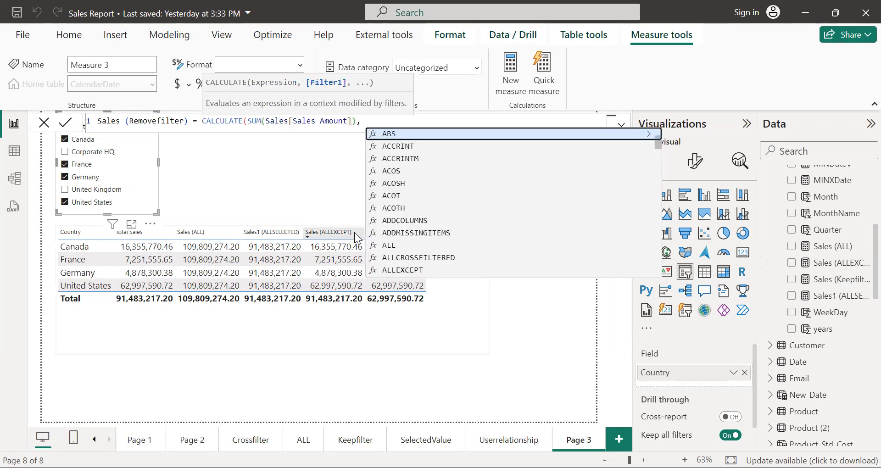
Complete the measure with REMOVEFILTERS(SalesTerritory[Country]) as the filter argument, commit it, and add it to the country sales table visual.
text(RE)
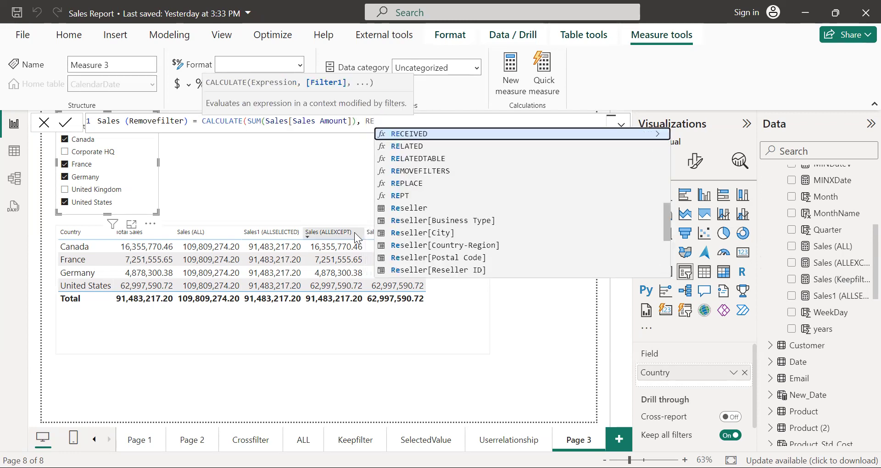
click(442, 178)
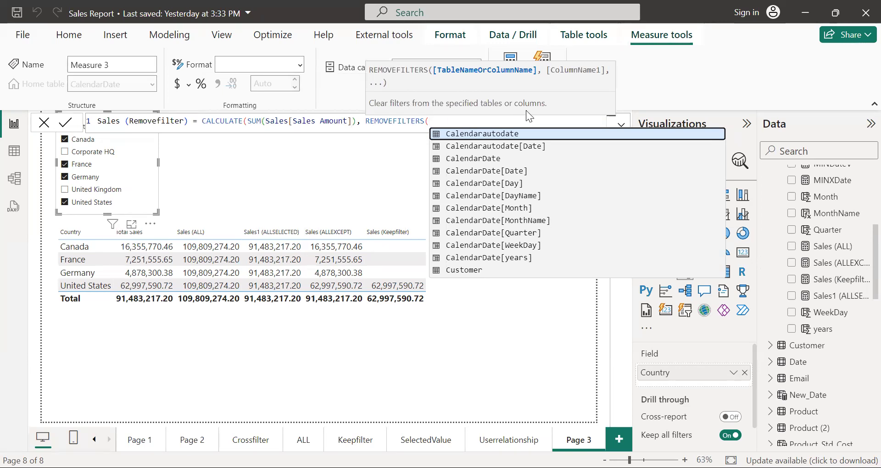
text(SALES)
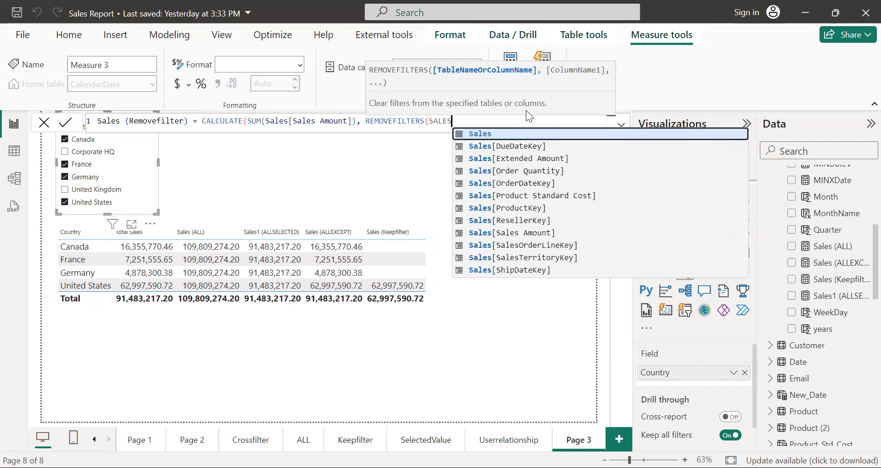
text(T)
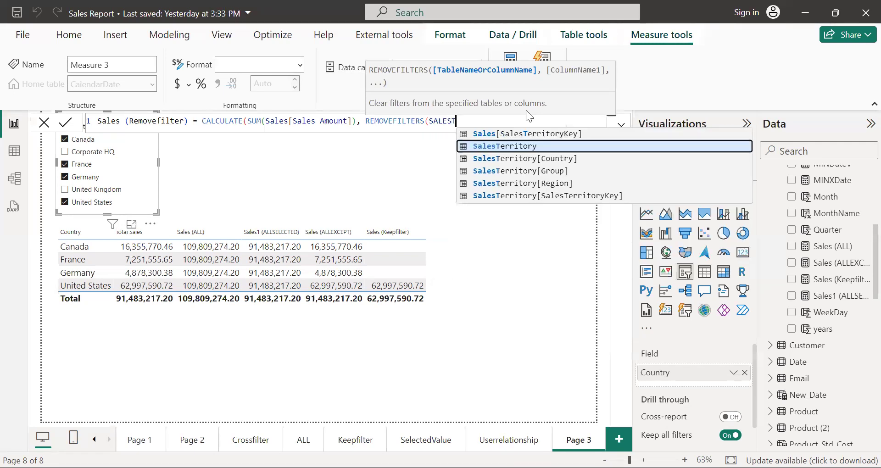
click(568, 159)
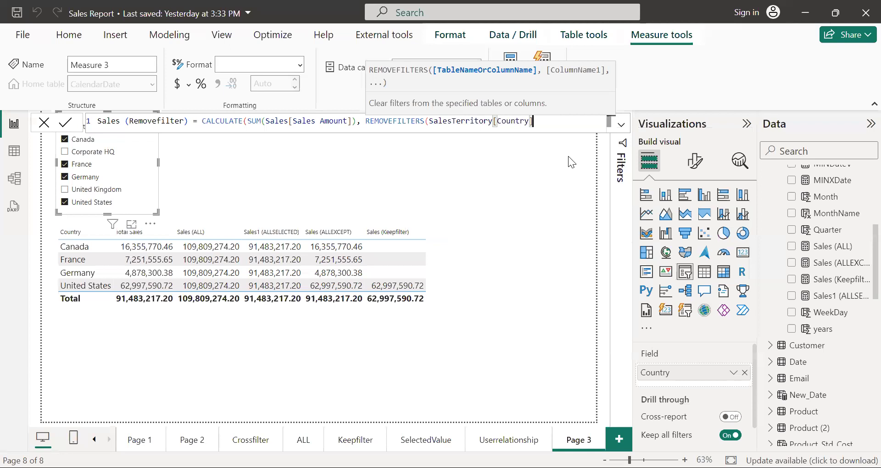
text())
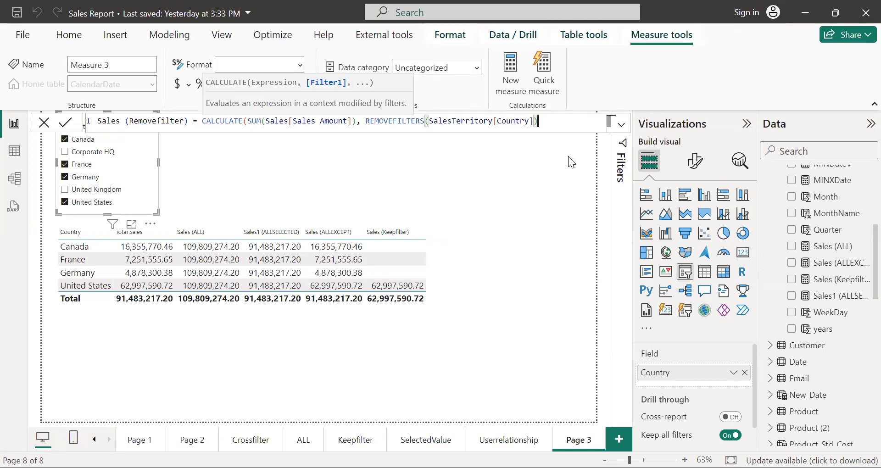
text())
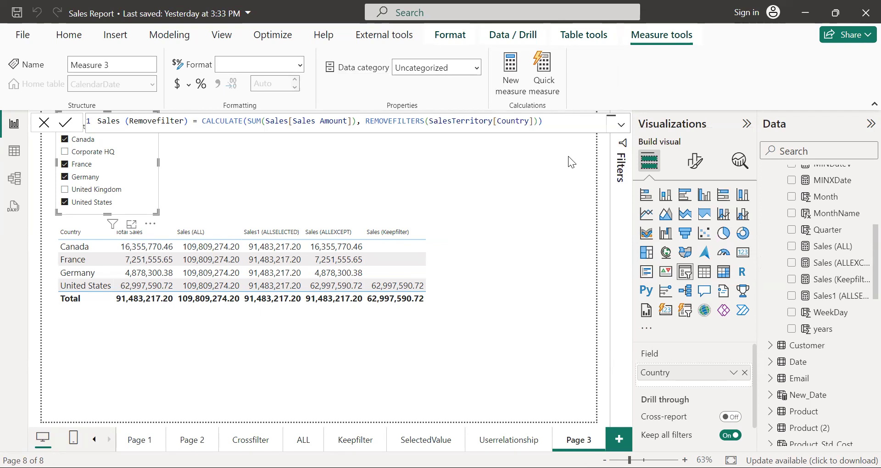
key(Return)
drag(840, 285, 534, 285)
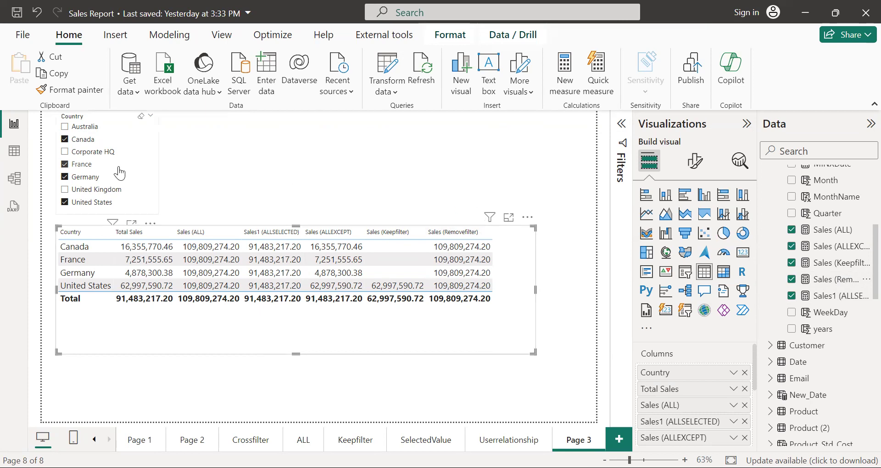
Add Corporate HQ to the Country slicer, clear all its selections, and filter the page by Australia only.
click(65, 156)
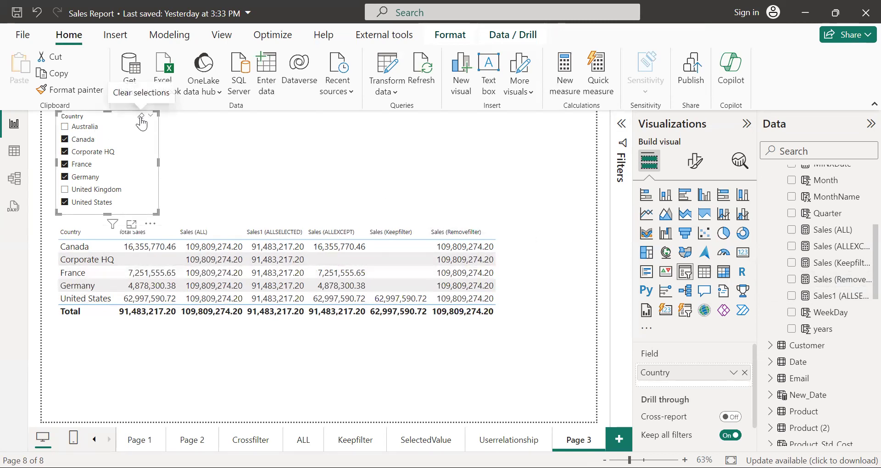
click(141, 119)
click(65, 130)
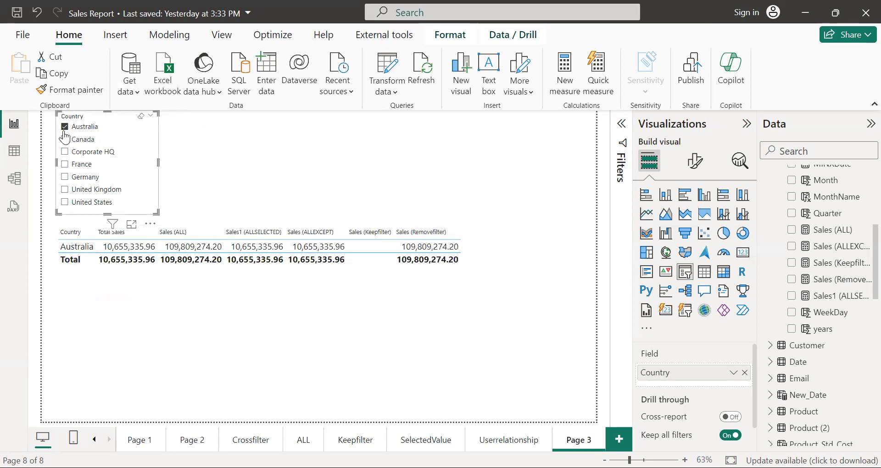
click(418, 246)
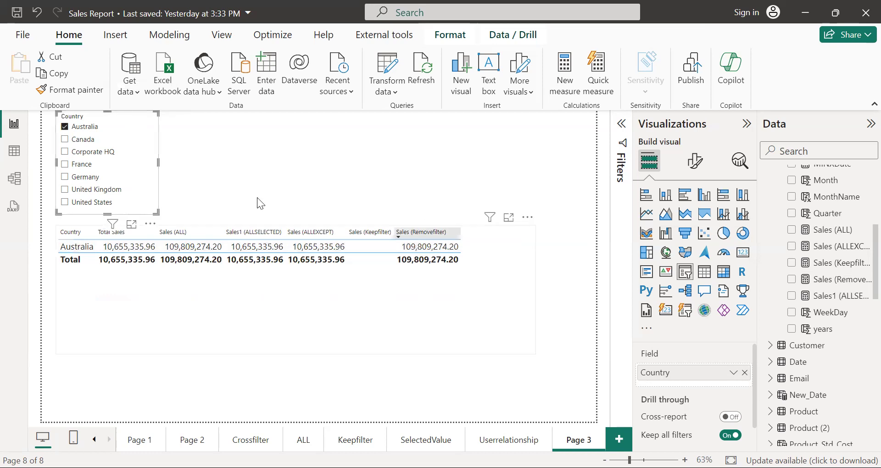
Extend the Country slicer selection with Canada and France to compare the Sales (Removefilter) column.
click(64, 140)
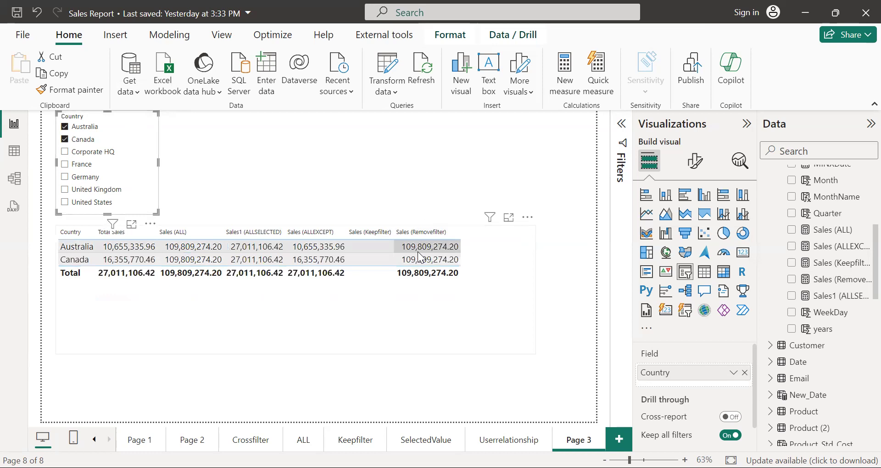
click(419, 248)
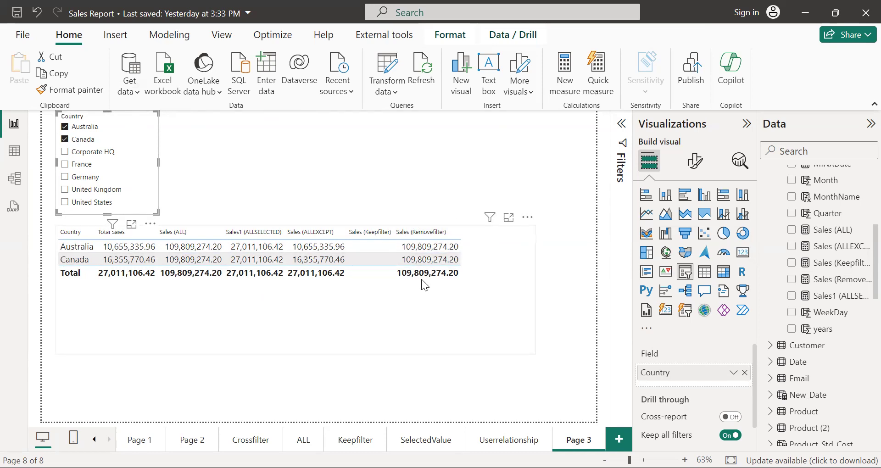
click(67, 165)
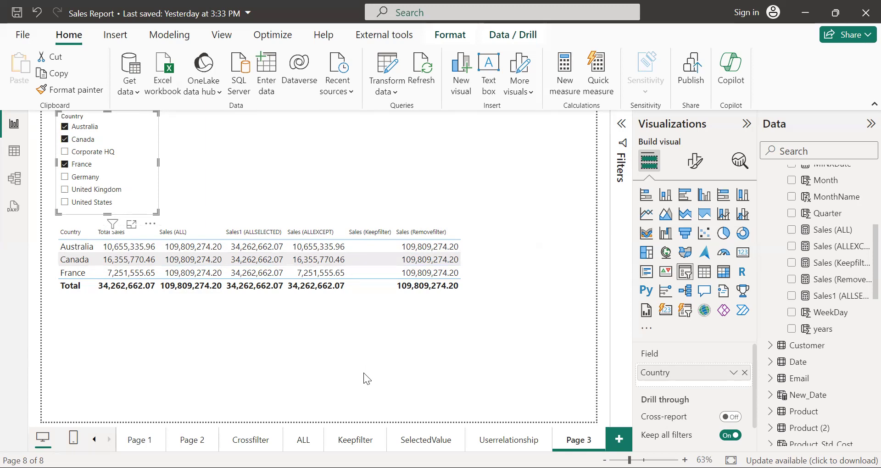
Switch to the DAX Free Training presentation in PowerPoint and look through the Filter functions slides on ALLCROSSFILTERED and KEEPFILTERS.
key(alt+Tab)
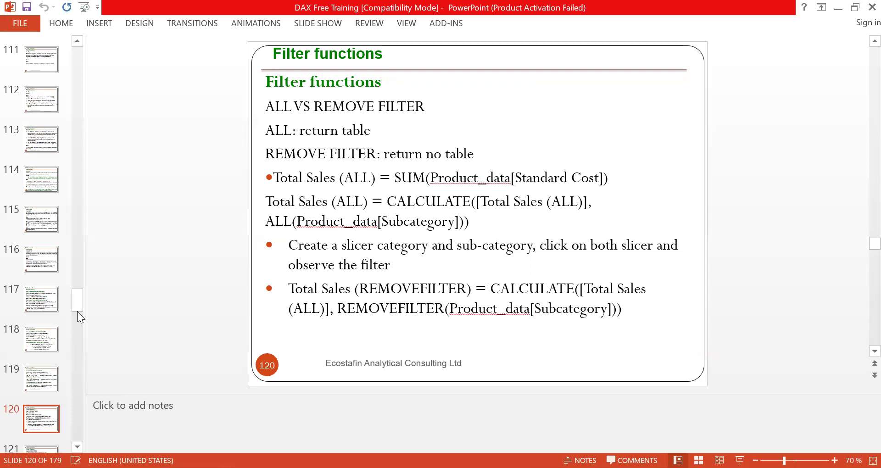
key(Down)
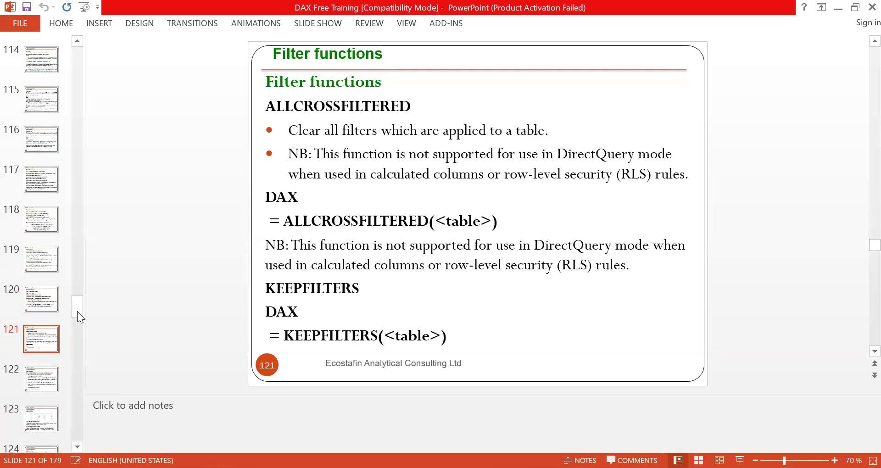
key(Down)
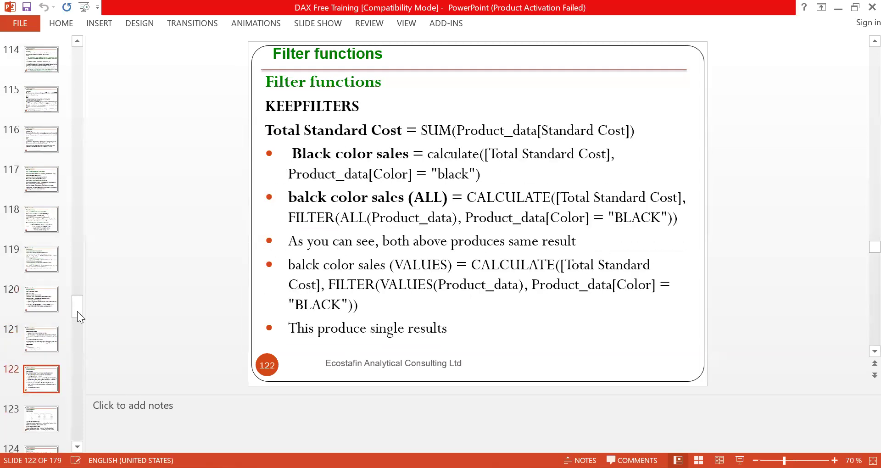
key(Down)
key(Down)
key(Down)
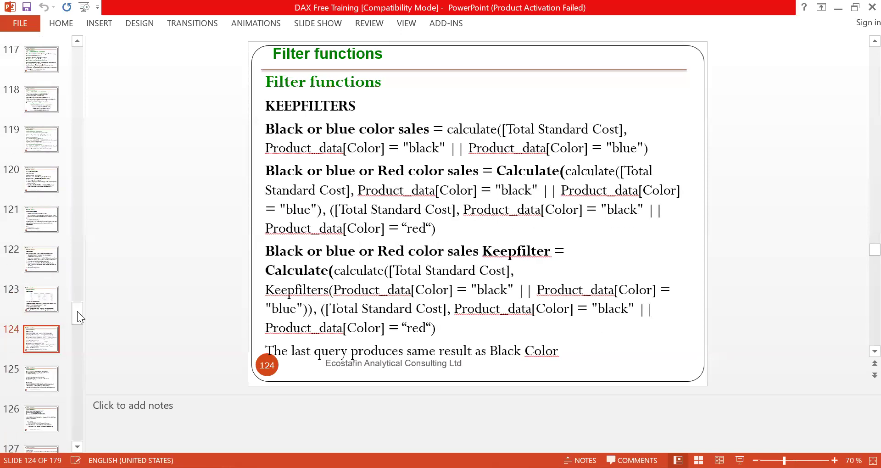
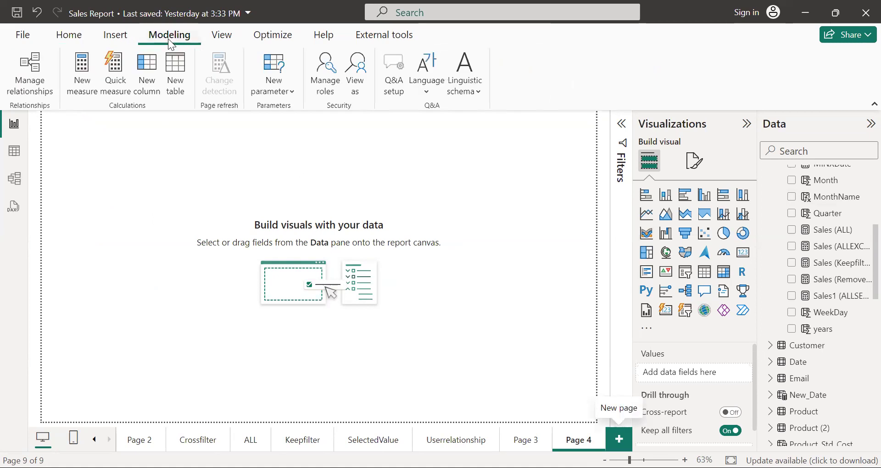
click(172, 70)
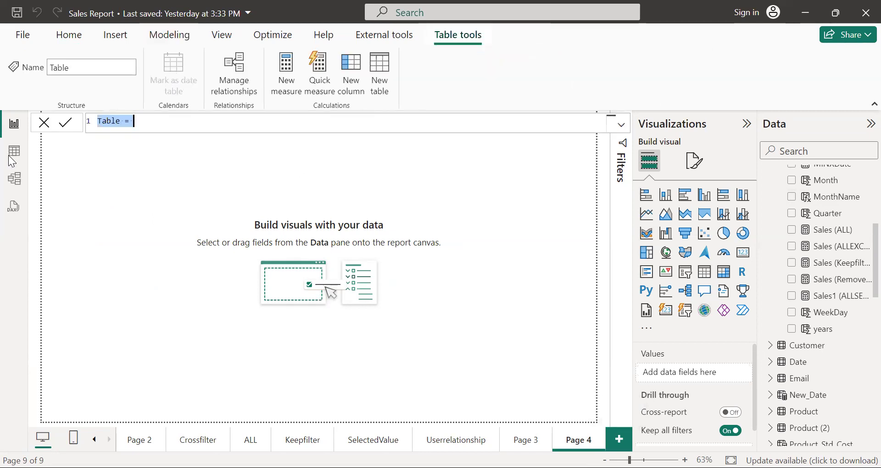
key(Escape)
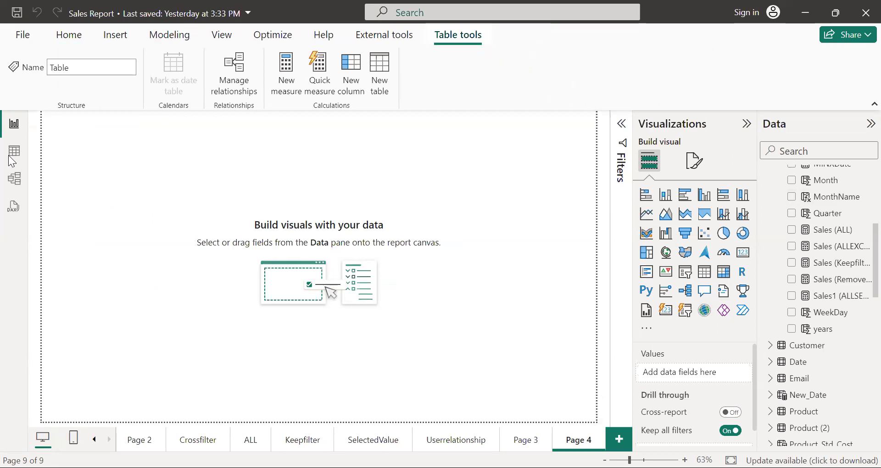
click(358, 181)
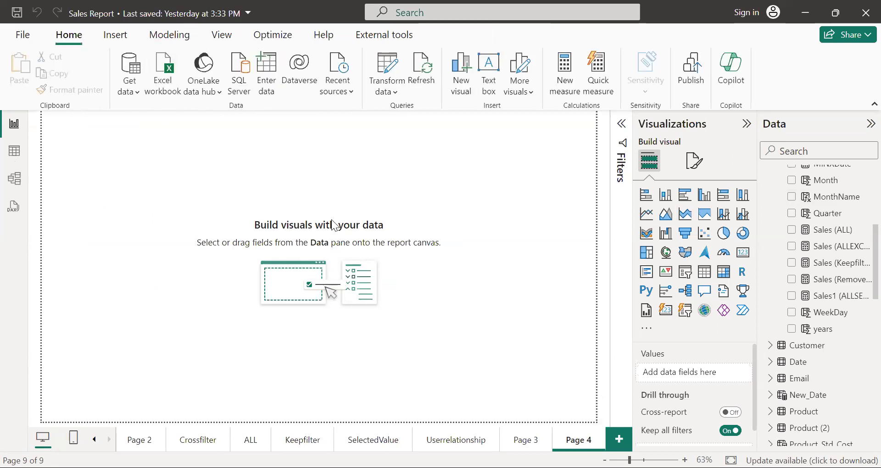
Show the model's tables as data and collapse the Calendarautodate, CalendarDate and Date tables in the field list.
click(21, 156)
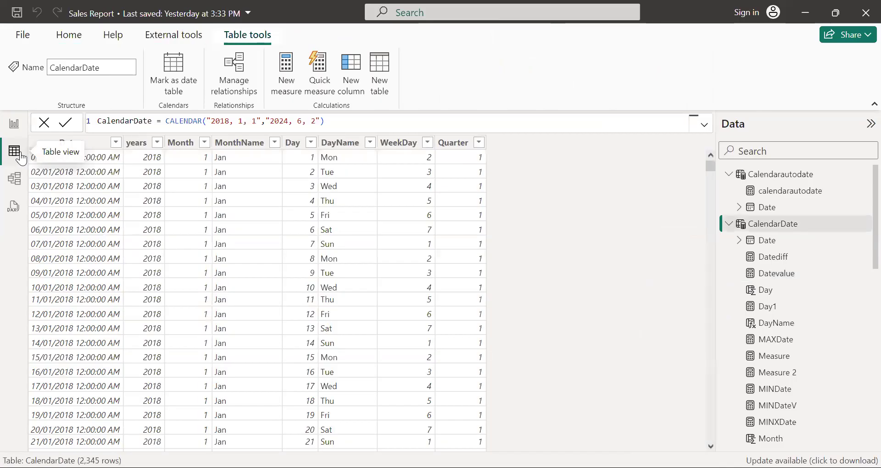
click(728, 224)
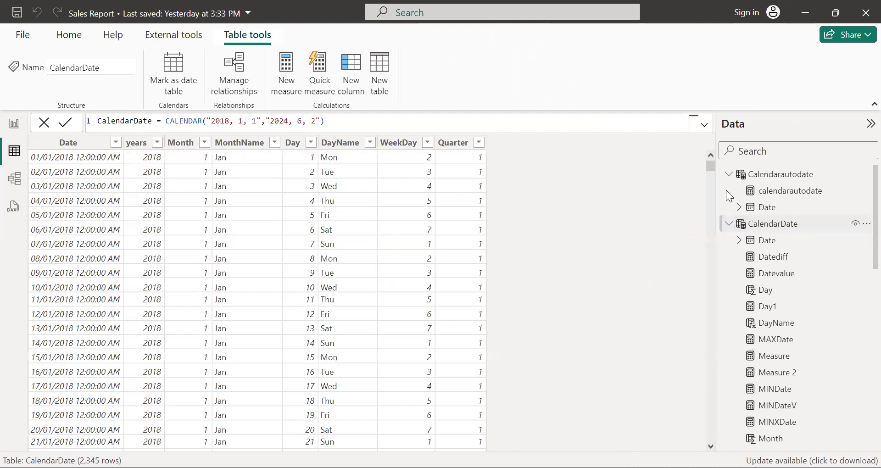
click(729, 174)
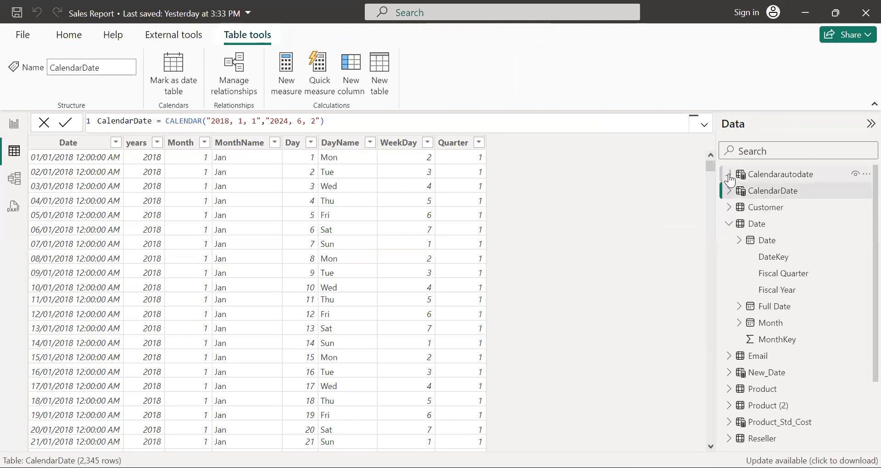
click(729, 223)
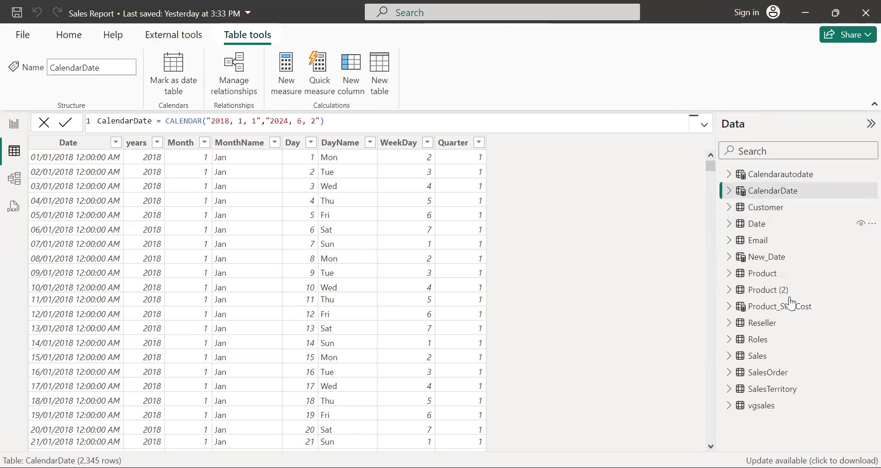
View the Product table's data, return to the report and start a new calculated table named NewTable (Summary).
click(754, 277)
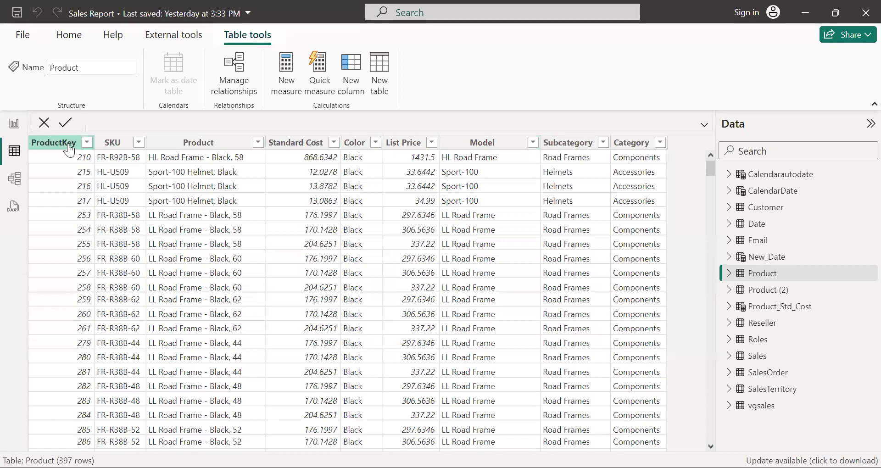
click(15, 125)
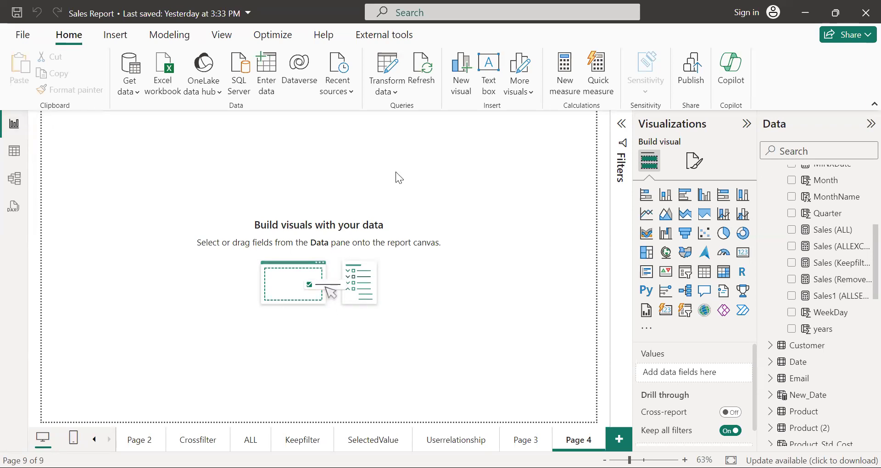
click(167, 36)
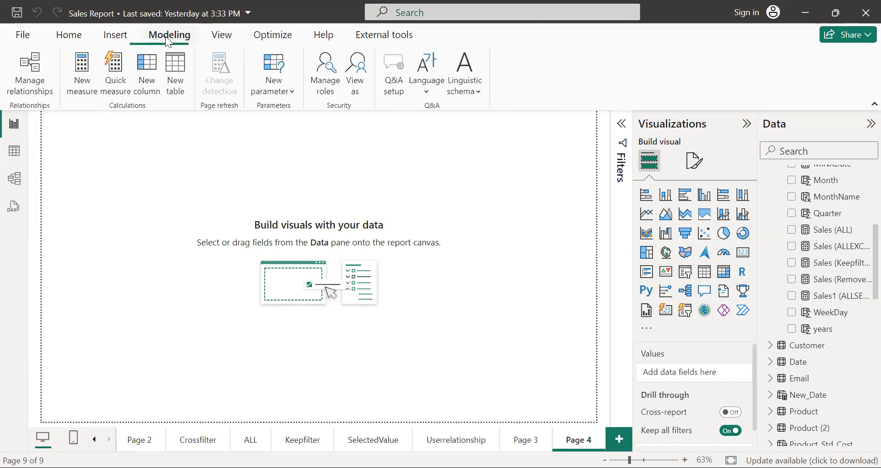
click(176, 73)
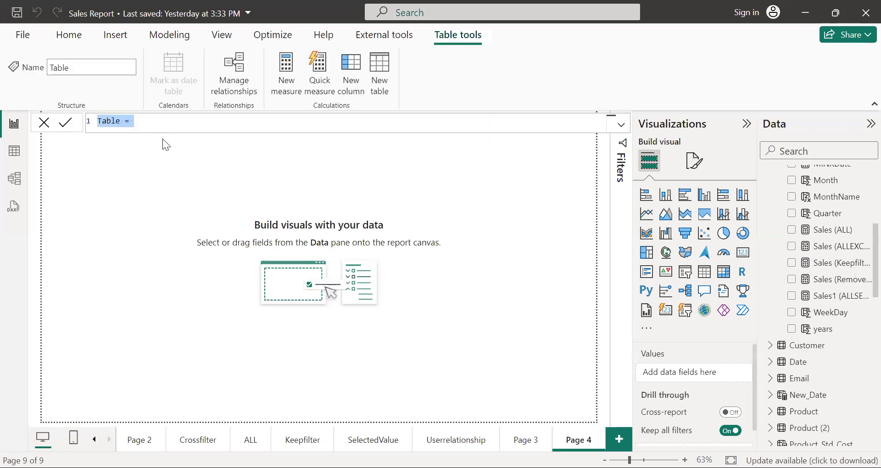
text(NewTa)
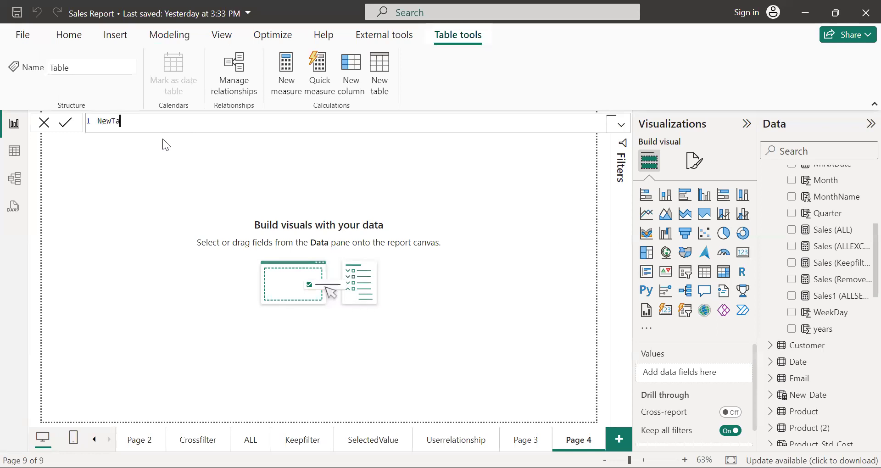
text(ble 9Summary)
double_click(146, 120)
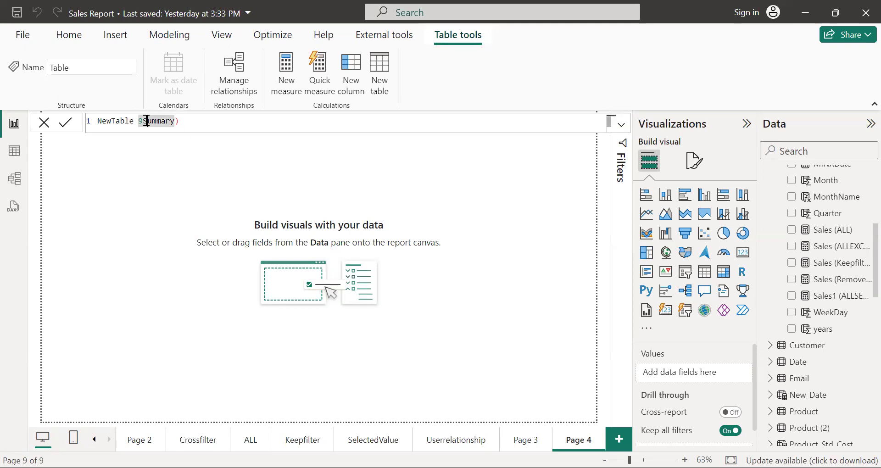
click(142, 120)
key(BackSpace)
text((Summary) = sum)
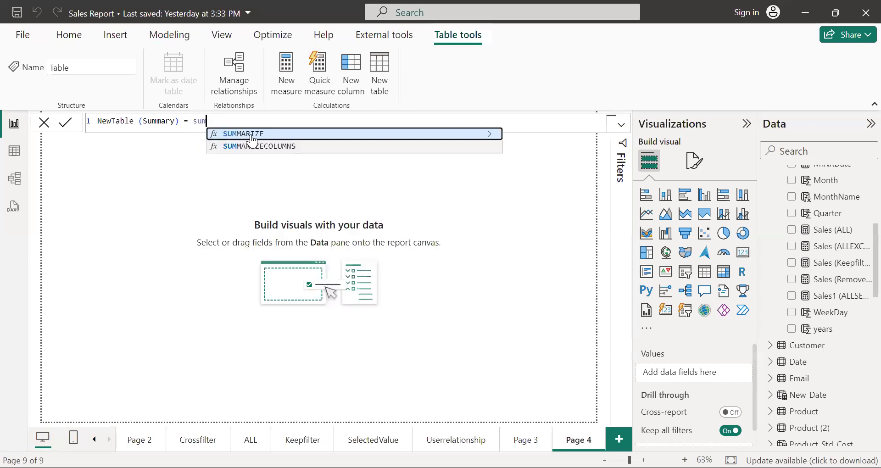
Define the table with SUMMARIZE on 'Product', grouped by 'Product'[Category] and 'Product'[Model], and commit the formula.
click(225, 135)
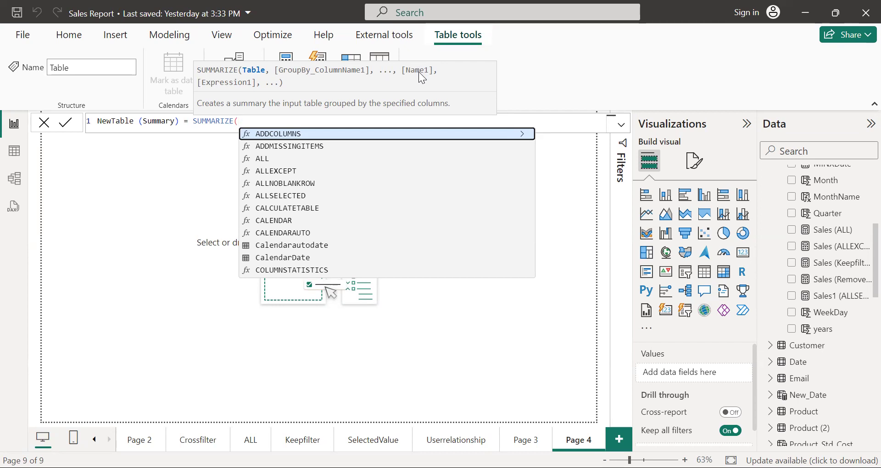
text(pro)
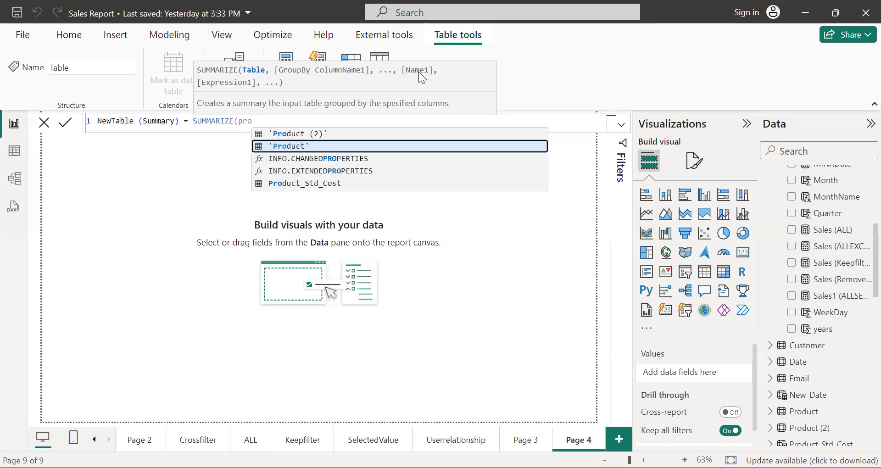
click(385, 142)
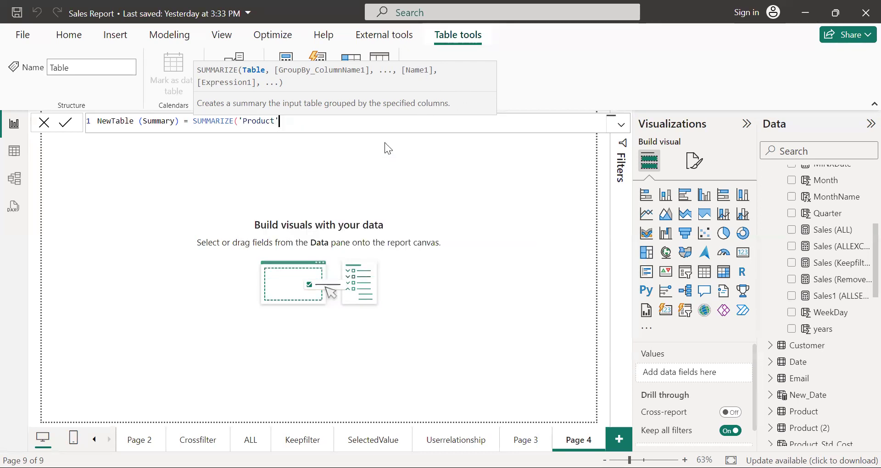
text(,)
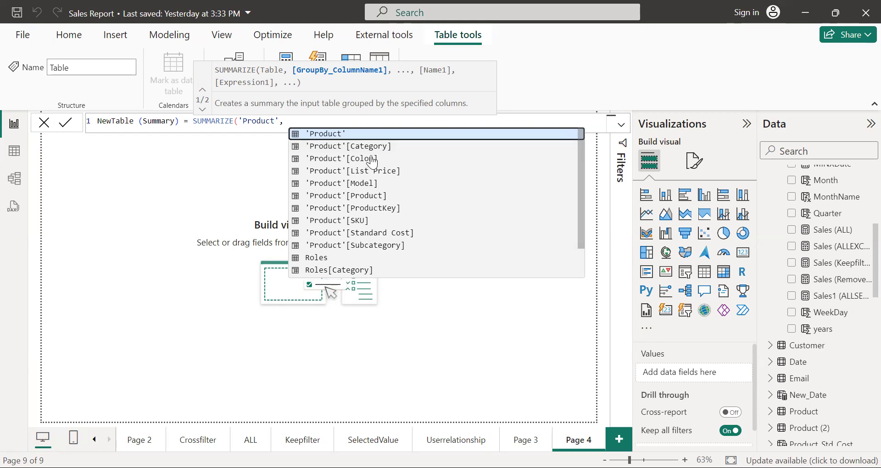
click(373, 147)
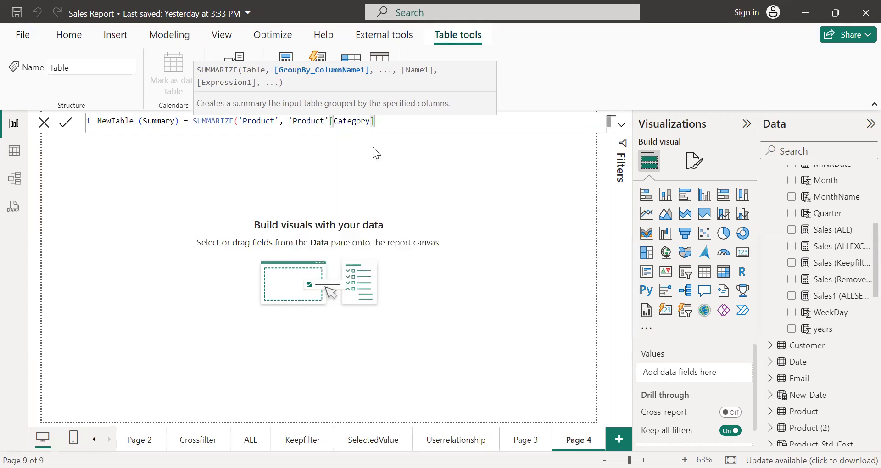
text(,)
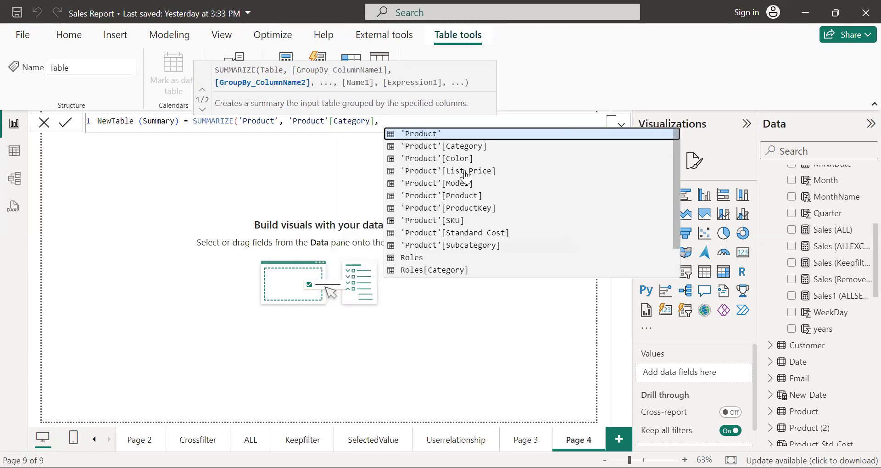
click(471, 180)
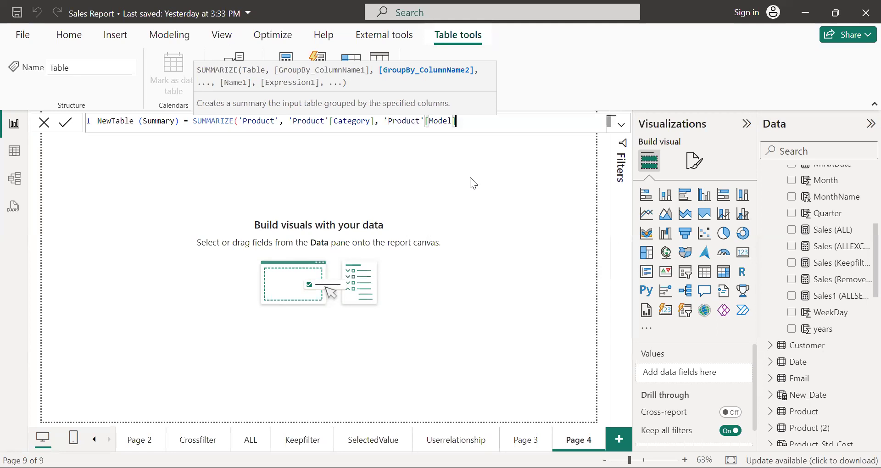
text(,)
key(BackSpace)
text())
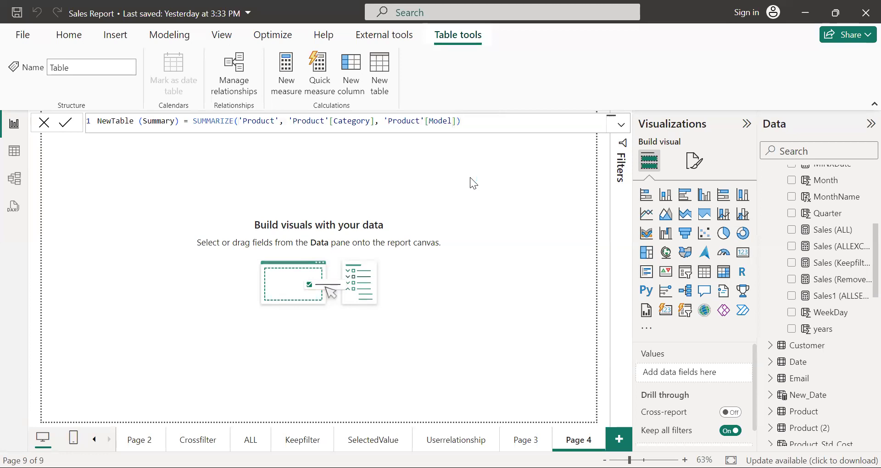
key(Return)
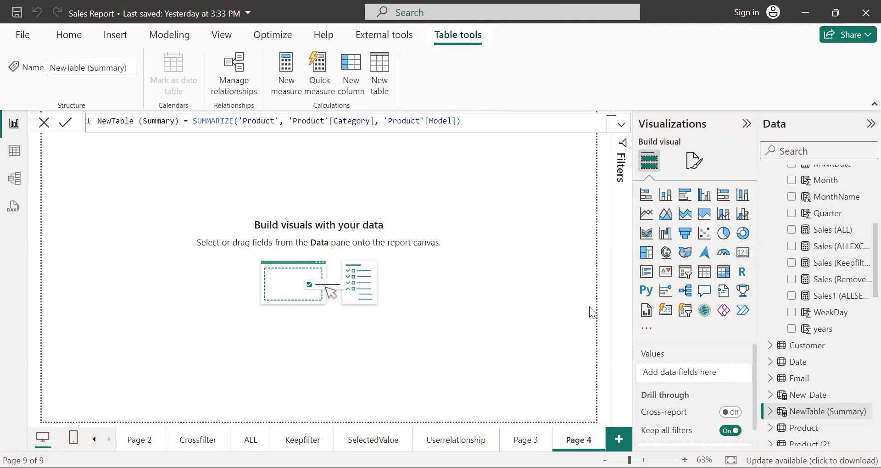
Show the rows of NewTable (Summary) as data and examine its Category and Model columns.
click(565, 288)
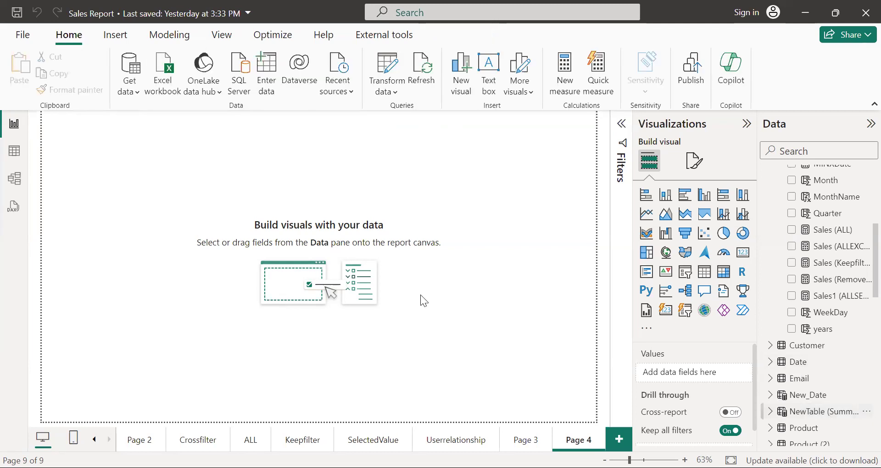
click(12, 154)
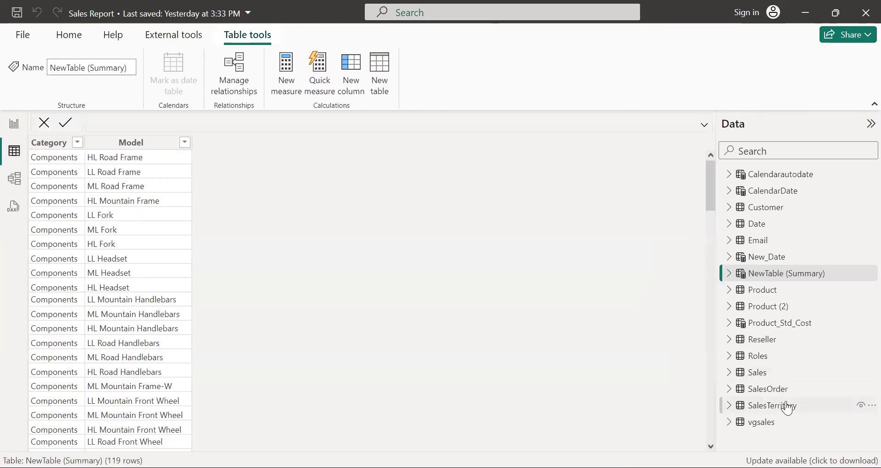
click(131, 146)
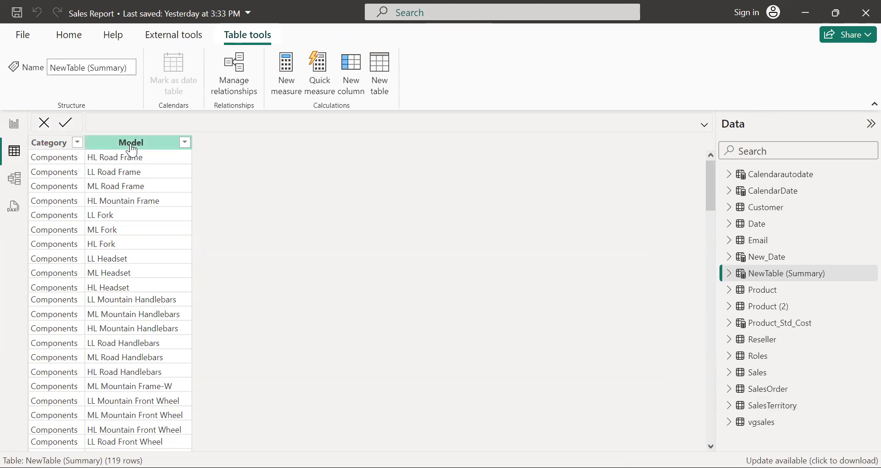
Add 'Product'[List Price] as a third grouping column in the SUMMARIZE formula of NewTable (Summary).
click(786, 273)
click(461, 122)
key(BackSpace)
text(,)
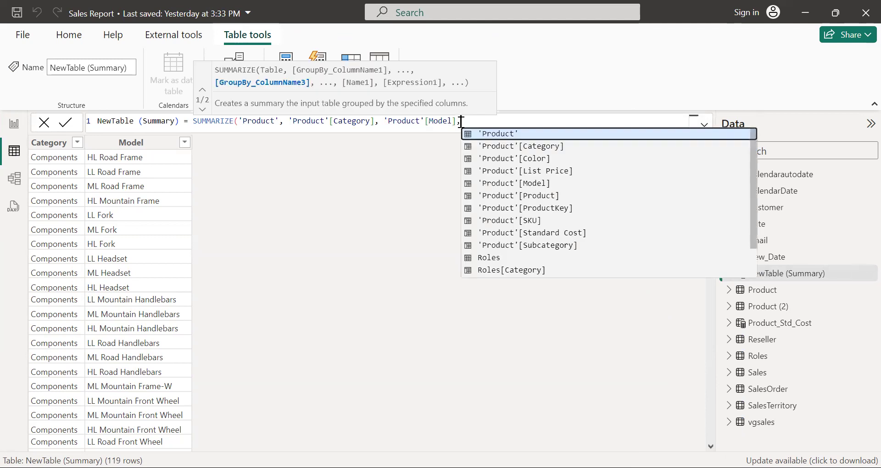
click(541, 173)
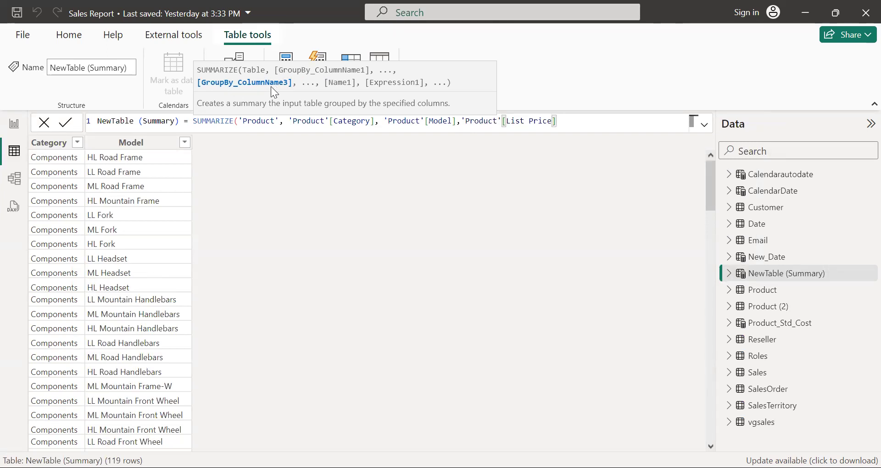
text())
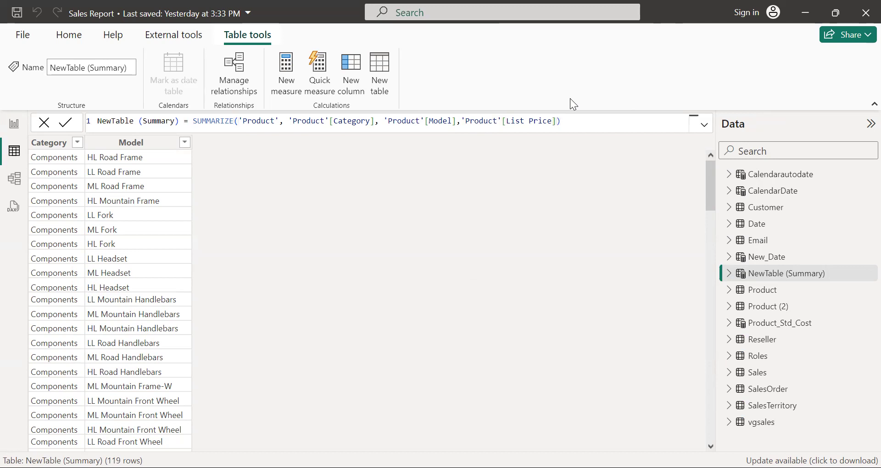
key(Return)
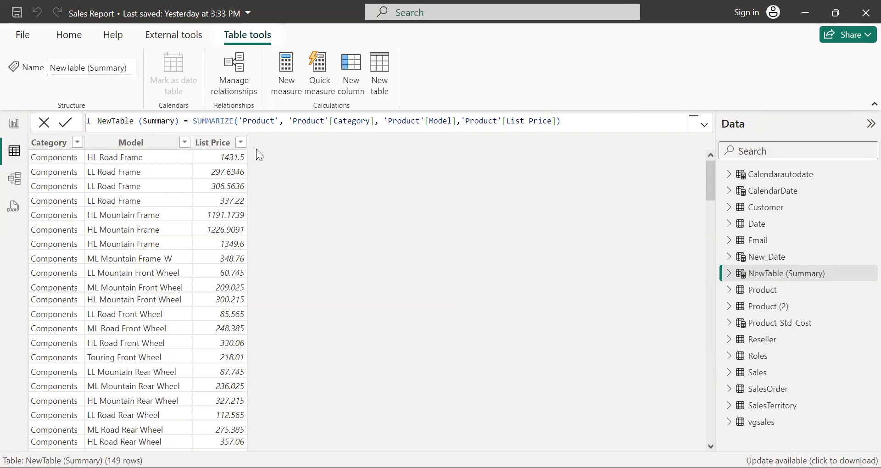
Try to add a column named "Price" without an expression at the end of the SUMMARIZE arguments.
click(557, 121)
text(, ")
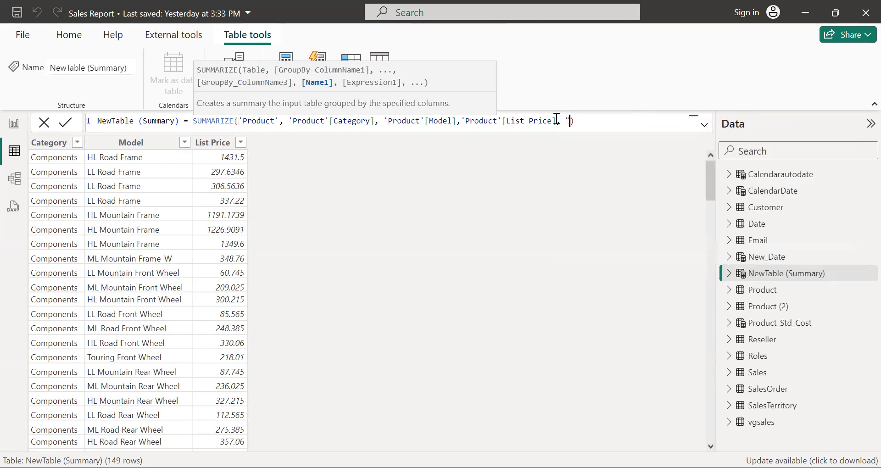
text(P)
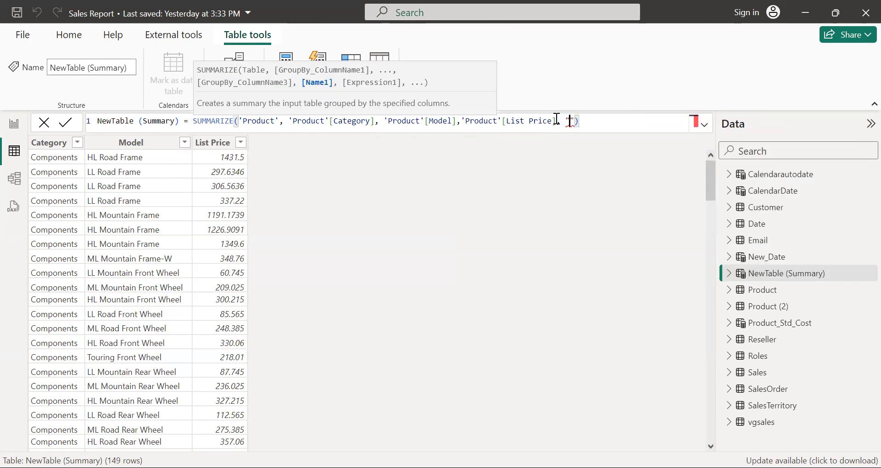
text(rice)
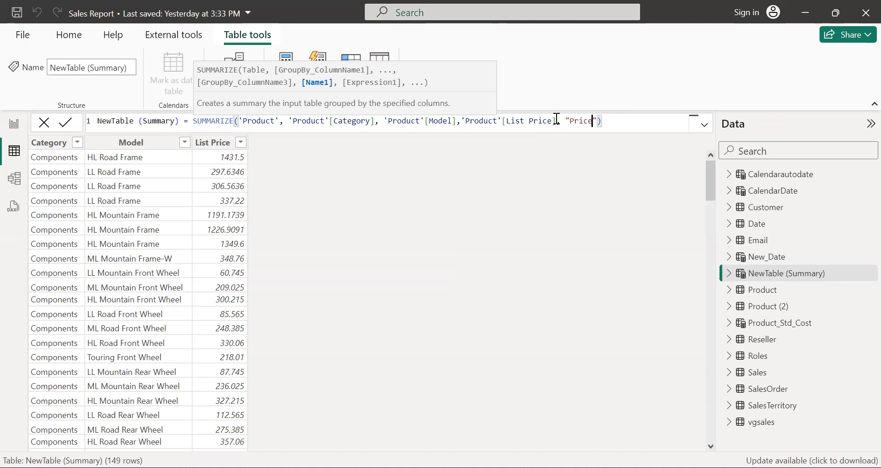
click(609, 121)
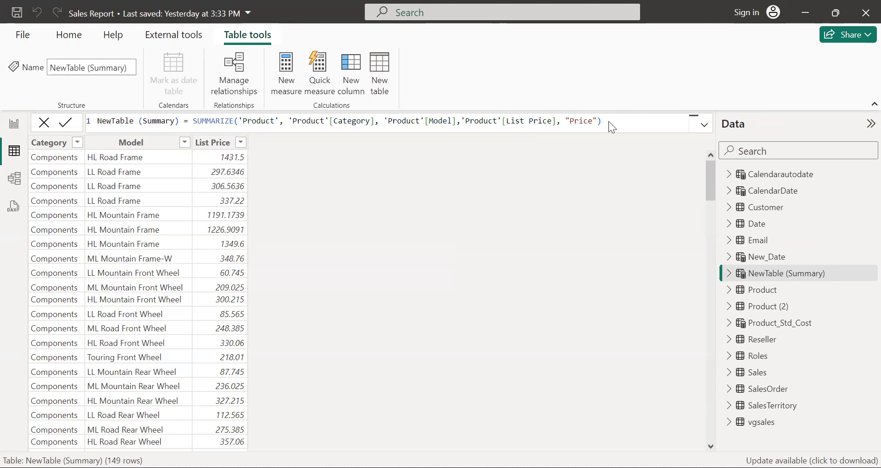
key(Return)
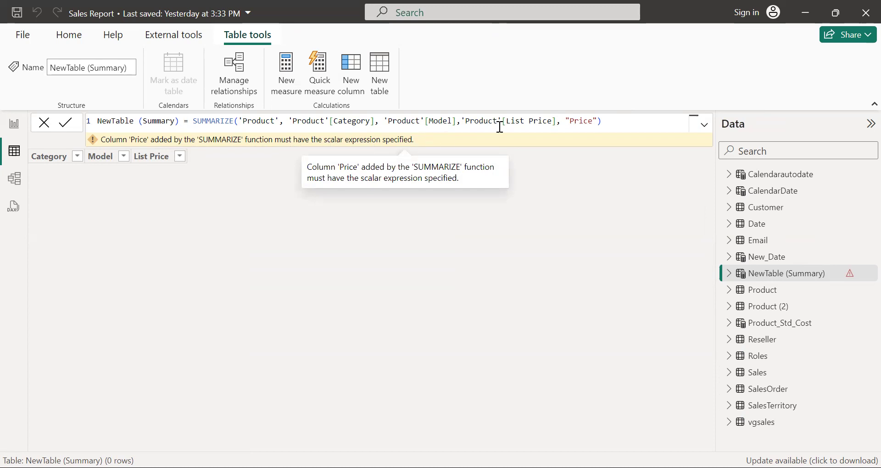
Remove the "Price" argument so that the SUMMARIZE formula ends with 'Product'[List Price], and commit it.
click(598, 120)
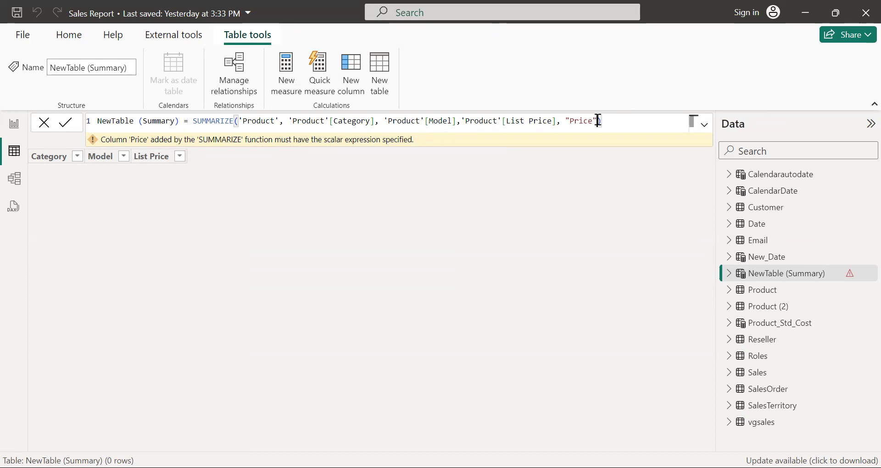
key(BackSpace)
key(BackSpace)
key(BackSpace)
key(BackSpace)
key(BackSpace)
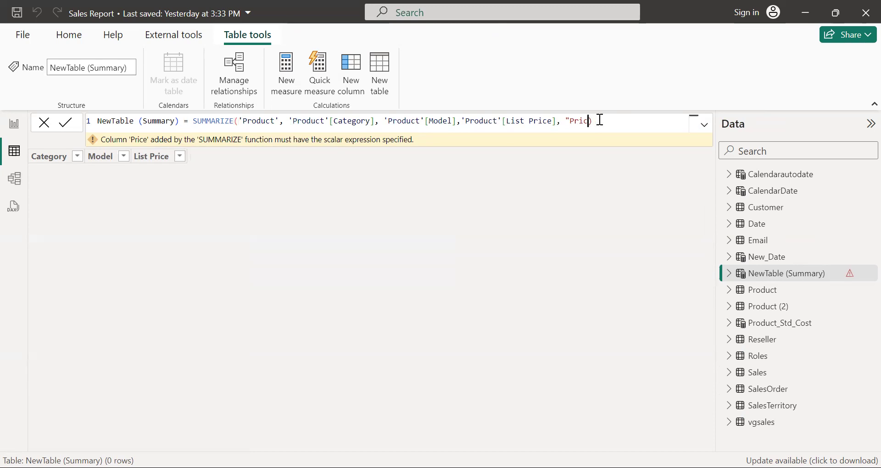
key(BackSpace)
key(BackSpace)
key(BackSpace)
key(BackSpace)
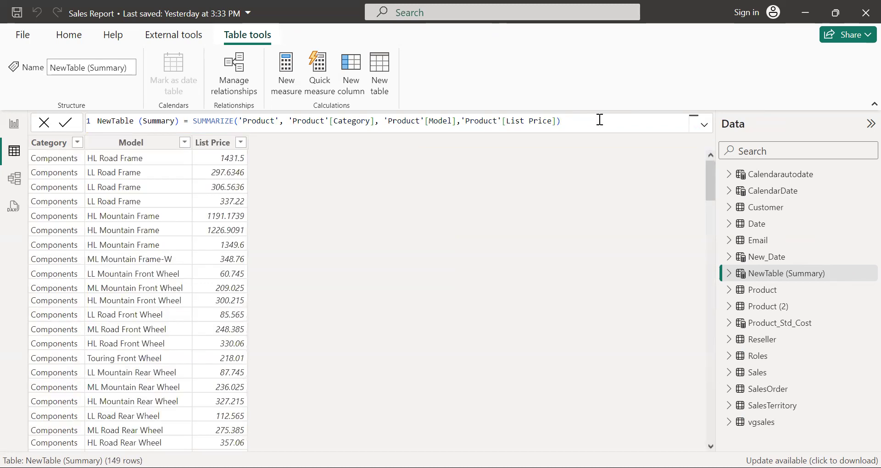
Try to append ORDER BY PRODUCT after the SUMMARIZE call in the formula of NewTable (Summary).
click(600, 120)
text(ORD)
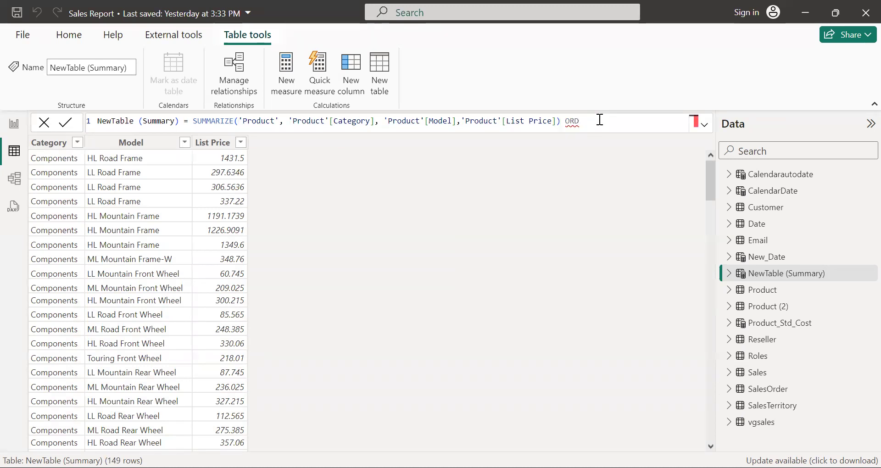
text(ER)
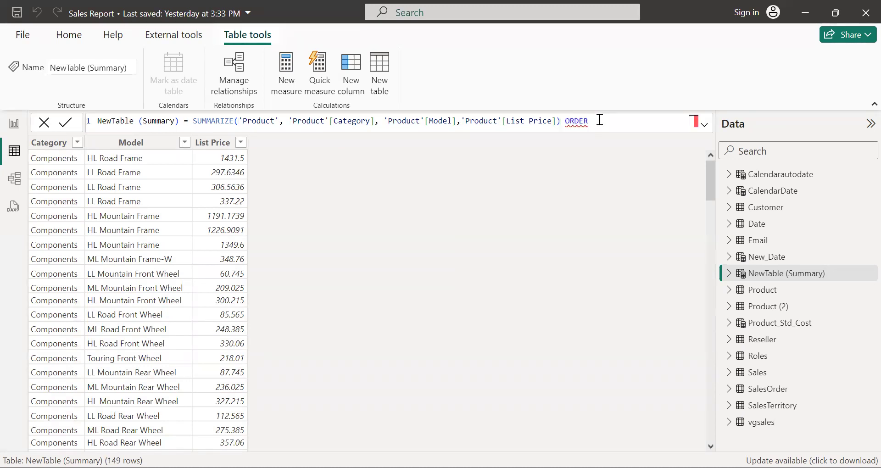
click(13, 126)
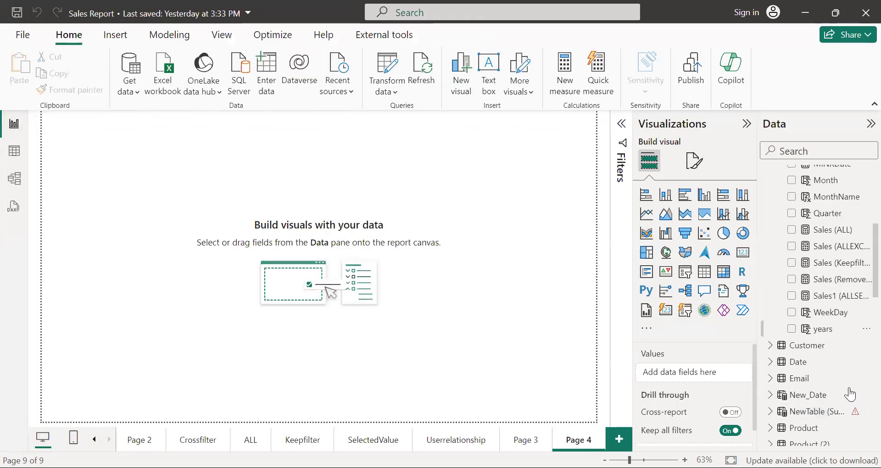
click(838, 416)
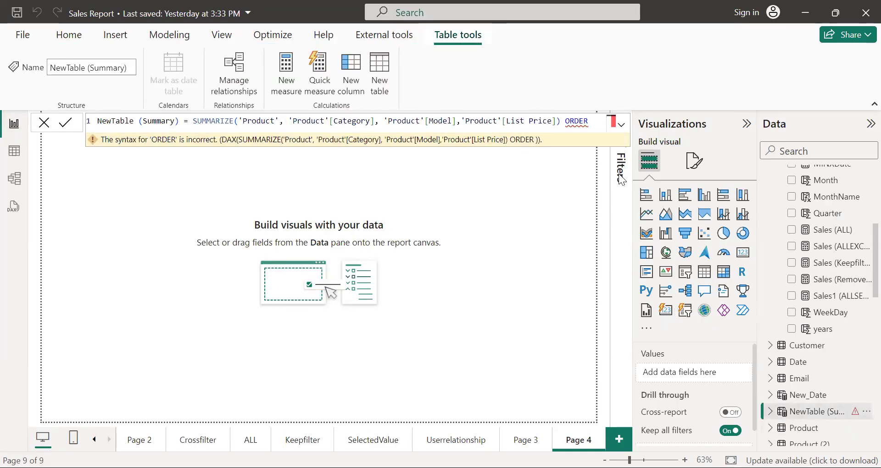
click(594, 121)
text(BY )
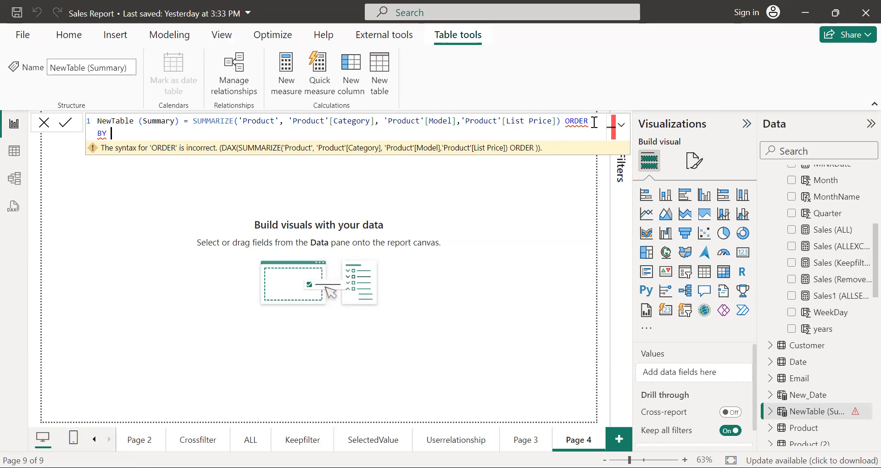
text(PRODUCT)
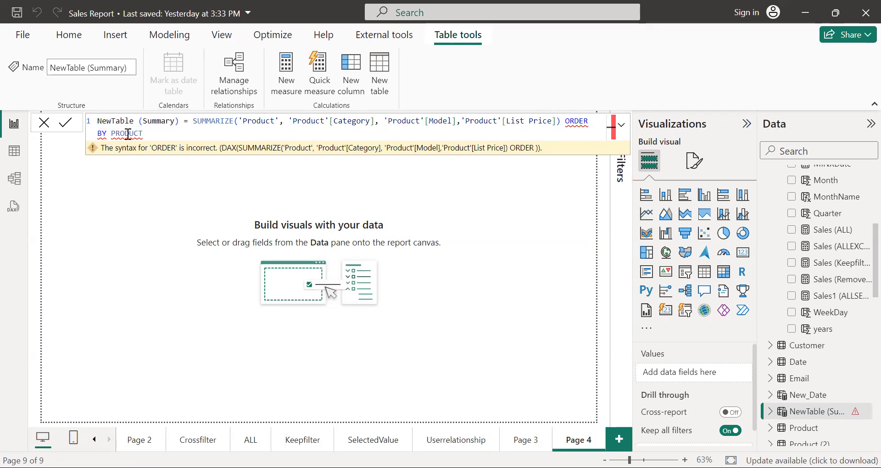
click(98, 133)
key(BackSpace)
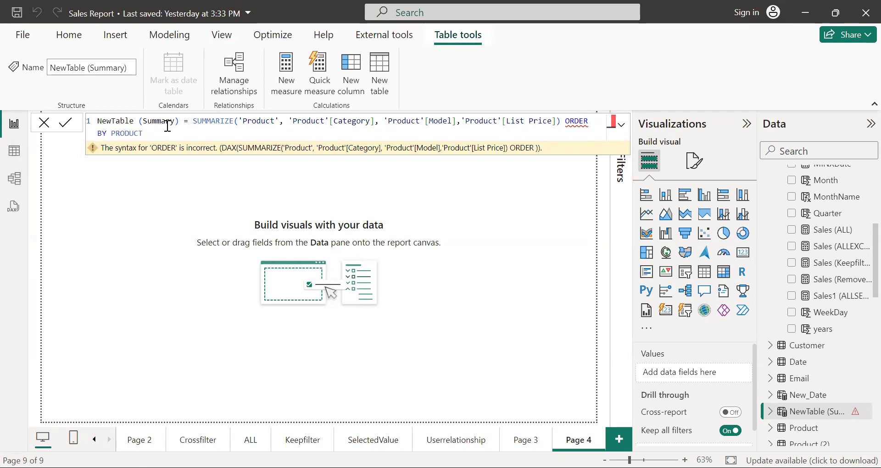
double_click(149, 134)
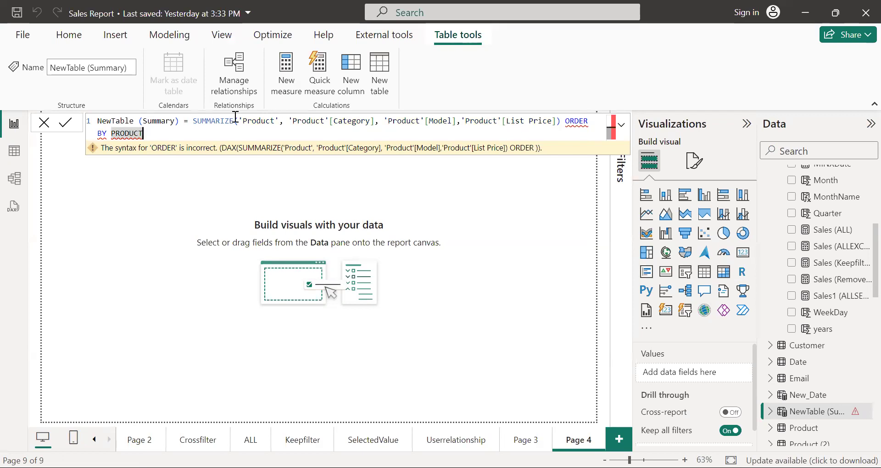
mouse_move(197, 122)
mouse_down()
mouse_move(203, 143)
mouse_move(191, 118)
mouse_up()
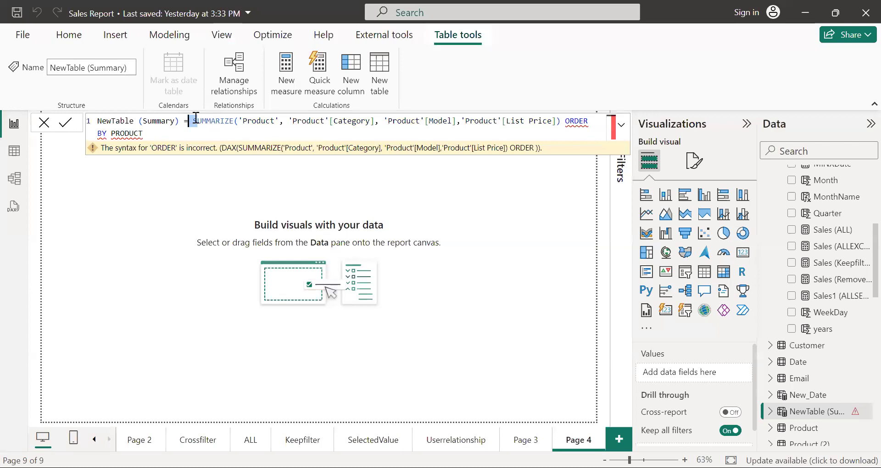
double_click(195, 119)
drag(195, 118, 192, 131)
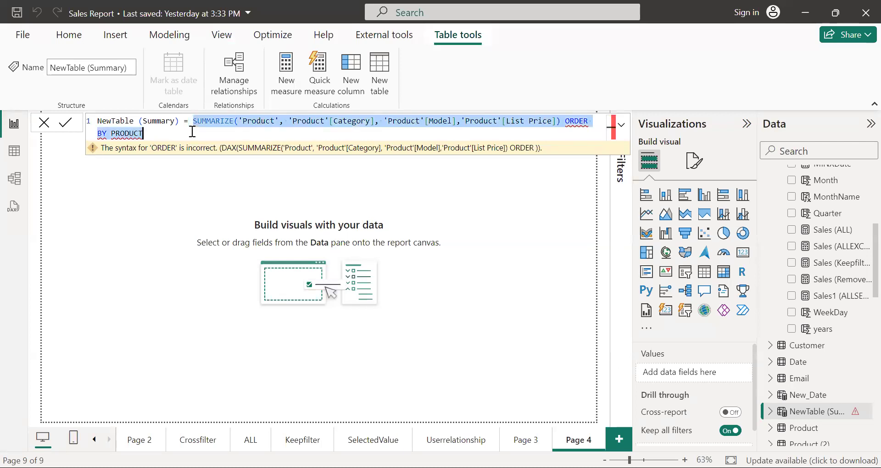
click(14, 205)
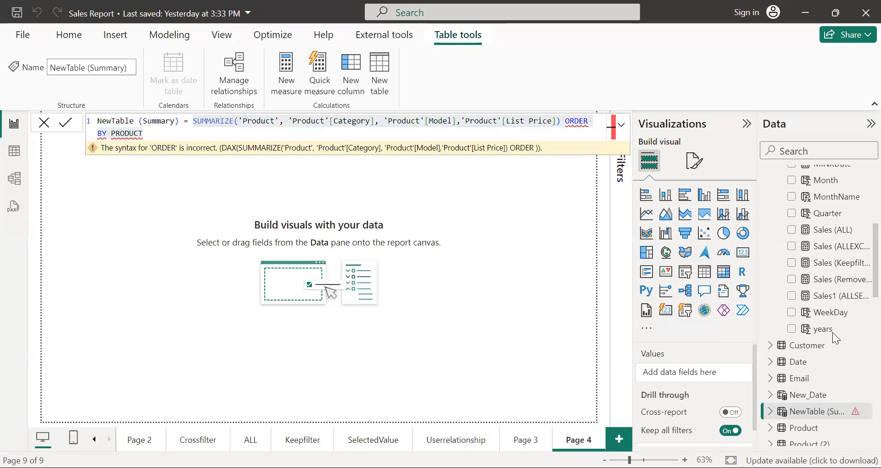
click(14, 207)
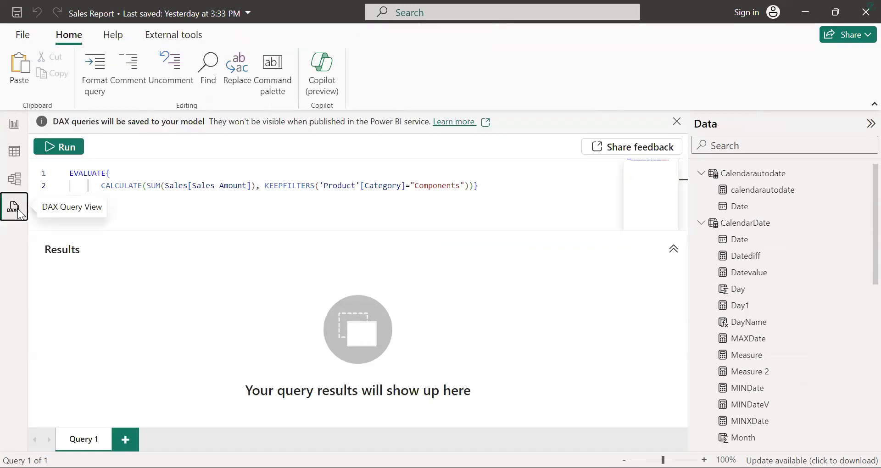
click(15, 123)
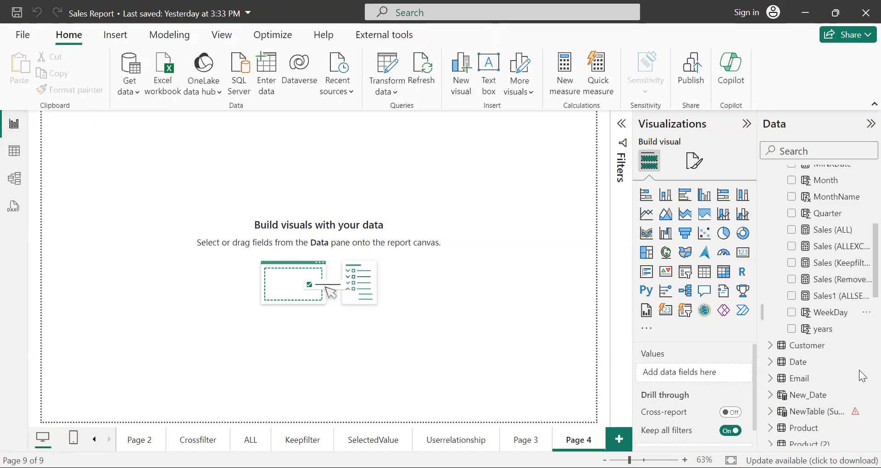
click(842, 415)
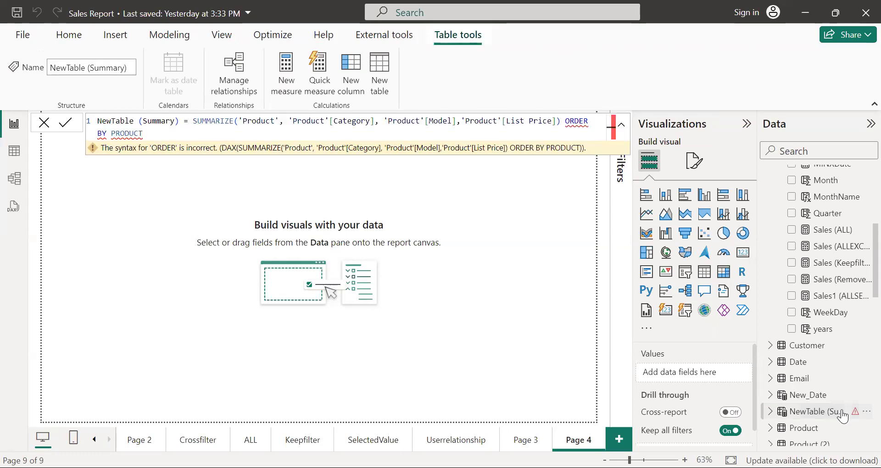
Insert a comma after the SUMMARIZE call's closing parenthesis and copy the expression from SUMMARIZE through PRODUCT.
click(562, 121)
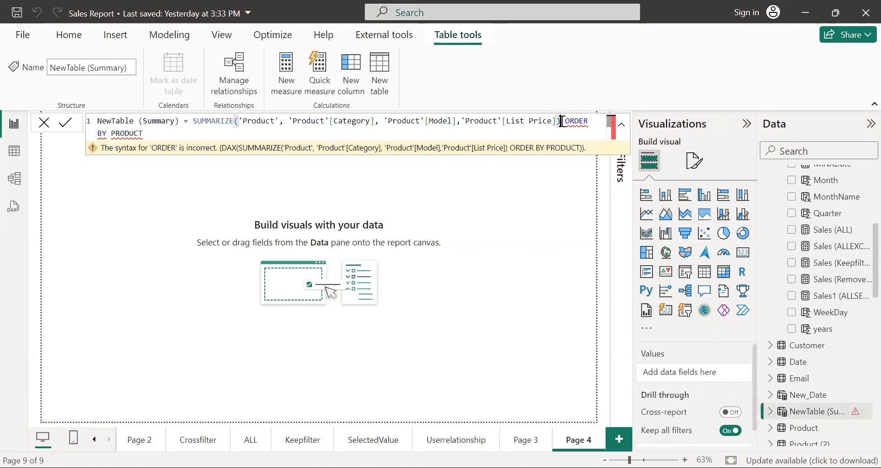
text(,)
click(189, 135)
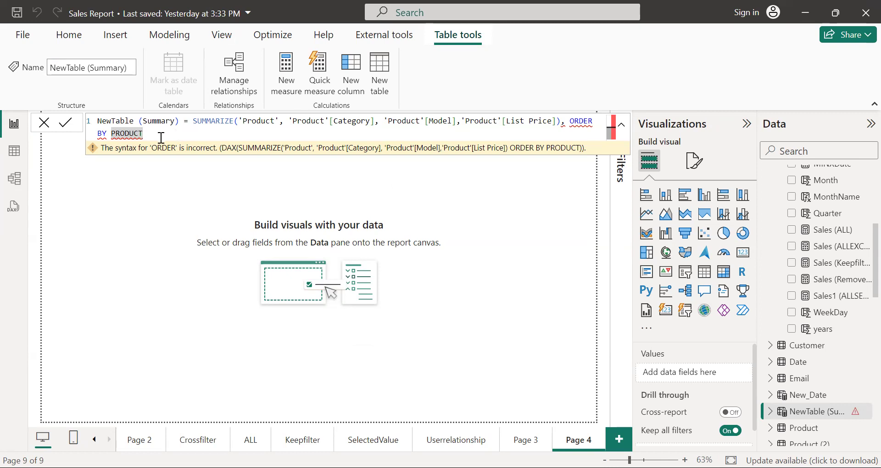
drag(144, 133, 194, 121)
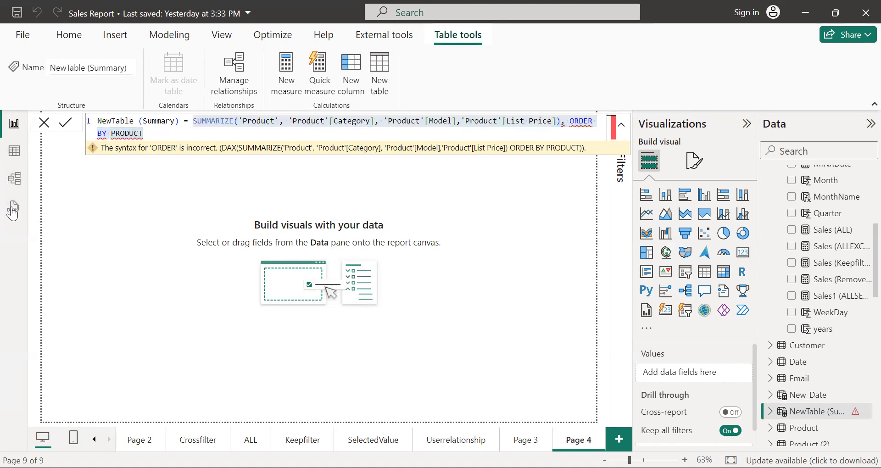
In the DAX query view, delete everything after EVALUATE in Query 1.
click(12, 210)
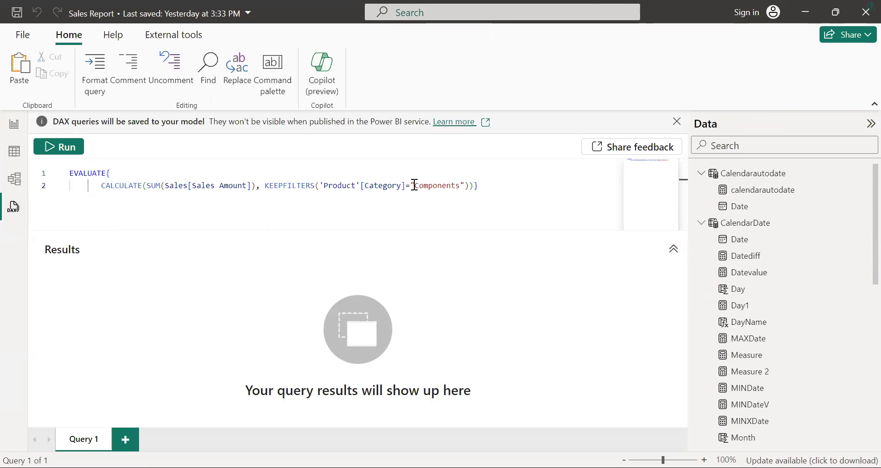
drag(485, 187, 106, 176)
key(ctrl+c)
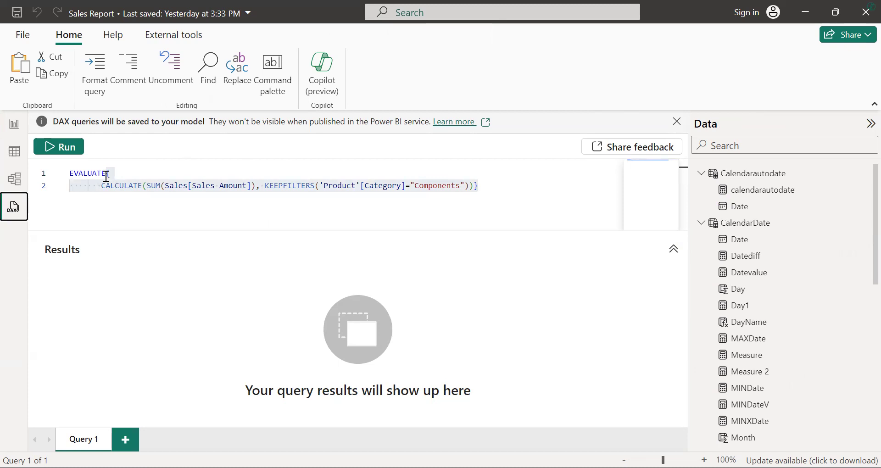
click(106, 177)
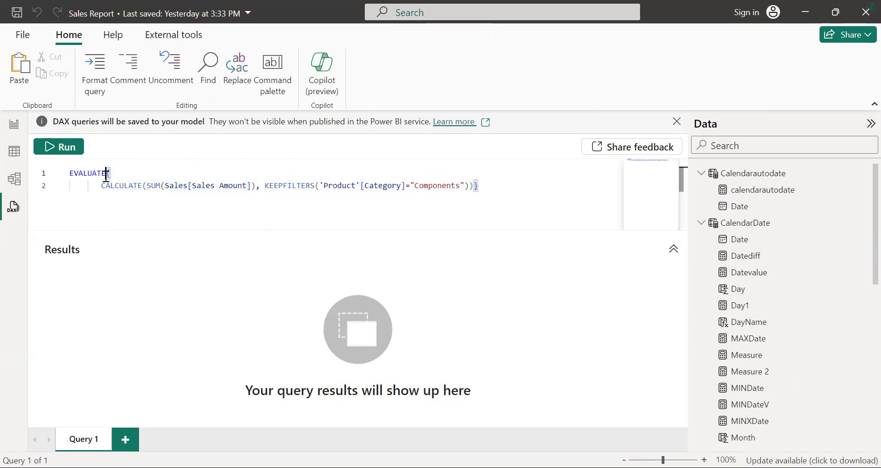
key(Delete)
key(Delete)
key(Delete)
key(Delete)
key(Delete)
key(Delete)
key(Delete)
key(Delete)
key(Delete)
key(Delete)
key(Delete)
key(Delete)
key(Delete)
key(Delete)
key(Delete)
key(Delete)
key(Delete)
key(Delete)
key(Delete)
key(Delete)
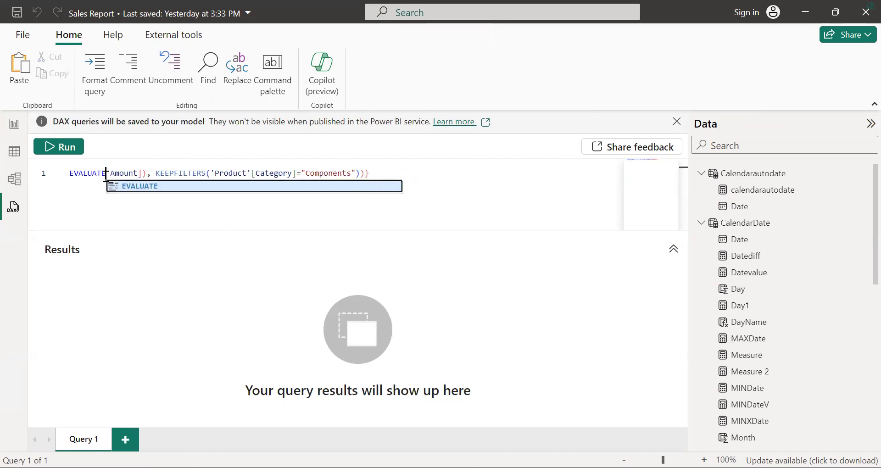
key(Delete)
key(Delete)
key(Delete)
key(Delete)
key(Delete)
key(Delete)
key(Delete)
key(Delete)
key(Delete)
key(Delete)
key(Delete)
key(Delete)
key(Delete)
key(Delete)
key(Delete)
key(Delete)
key(Delete)
key(Delete)
key(Delete)
key(Delete)
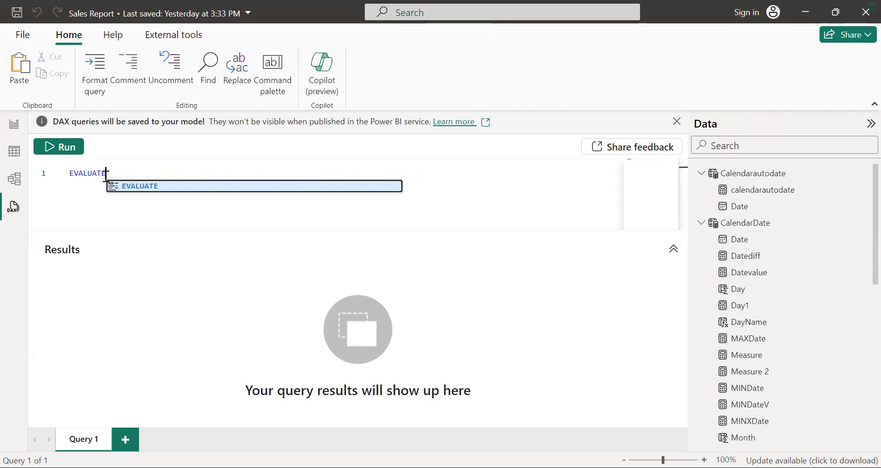
key(Escape)
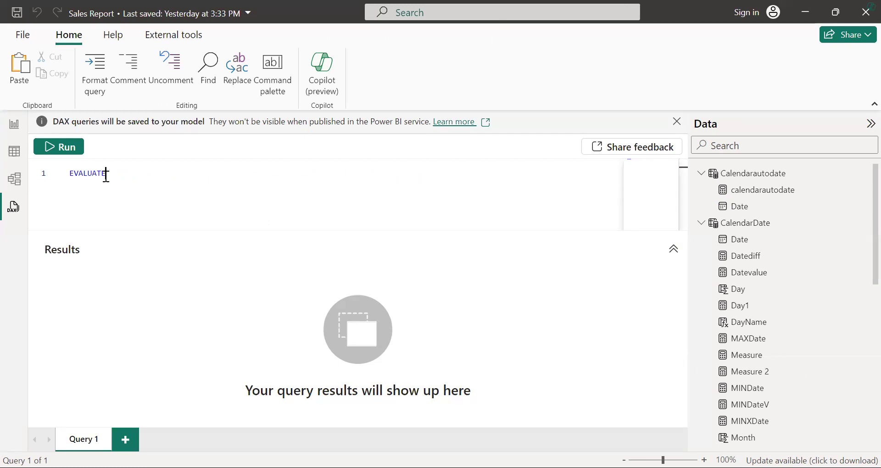
Paste the copied SUMMARIZE expression on a new line below EVALUATE and remove the comma before ORDER BY.
key(Return)
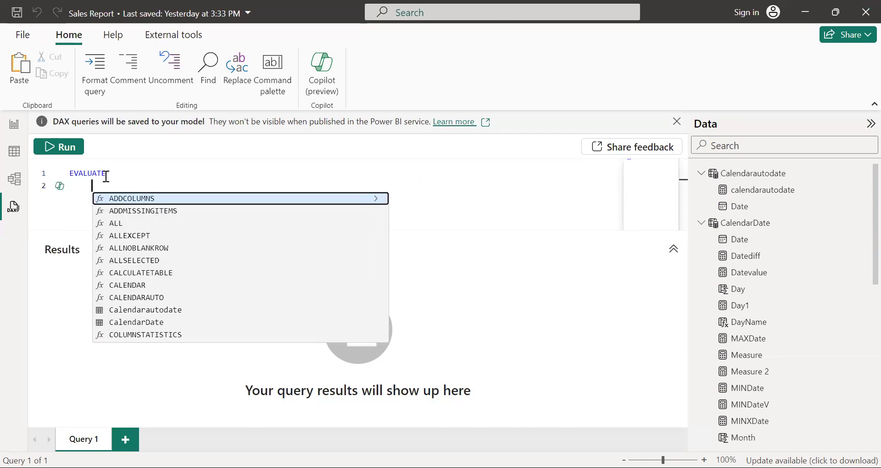
key(ctrl+v)
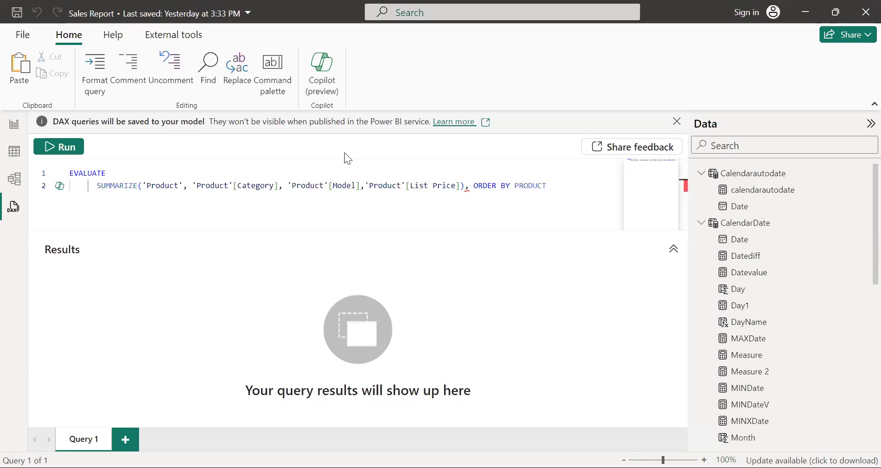
key(Left)
key(Left)
key(Left)
key(Left)
key(Left)
key(Left)
key(Left)
key(Left)
key(Left)
key(Left)
key(Left)
key(Left)
key(Left)
key(Left)
key(Left)
key(Left)
key(Left)
key(Left)
key(Right)
key(Right)
key(BackSpace)
key(BackSpace)
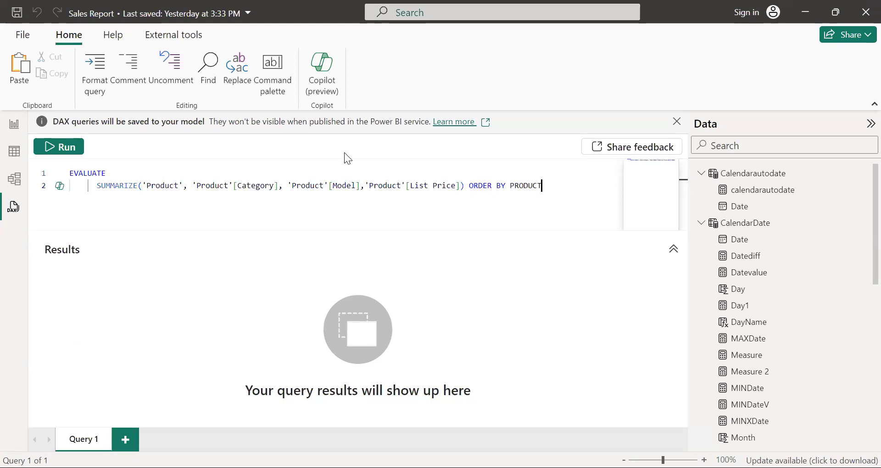
Make the query order by 'Product'[List Price] instead of PRODUCT, and run the whole query.
key(BackSpace)
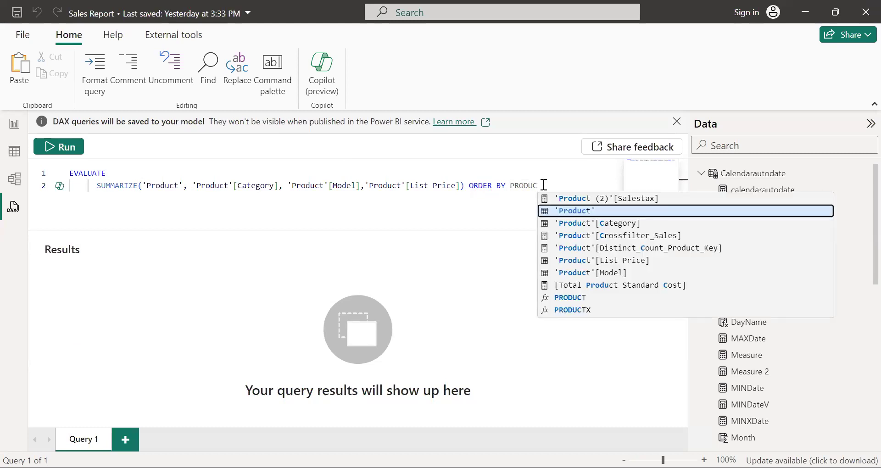
click(645, 259)
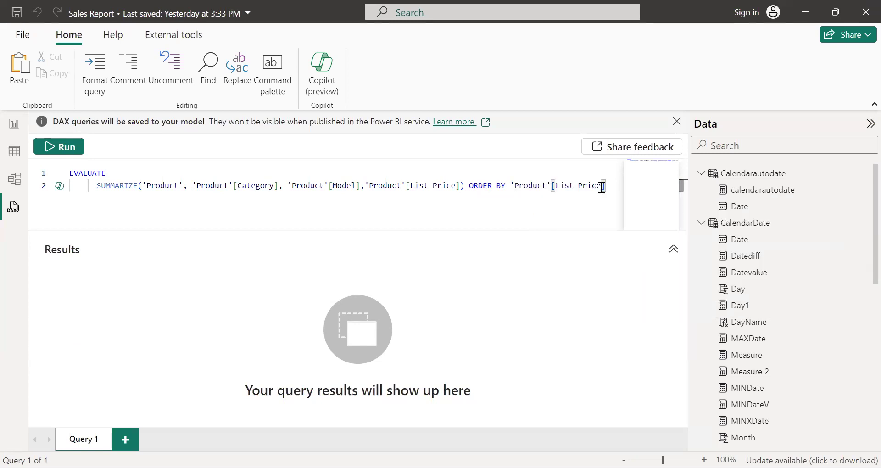
drag(602, 188, 157, 167)
shift+click(68, 173)
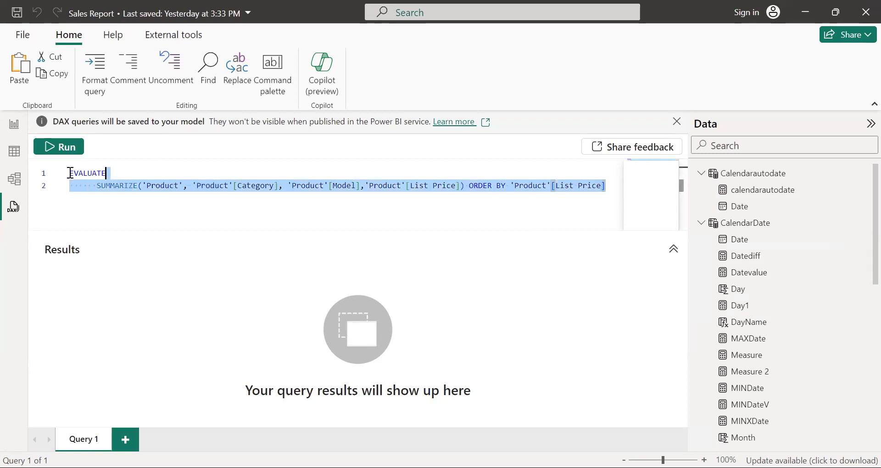
click(67, 153)
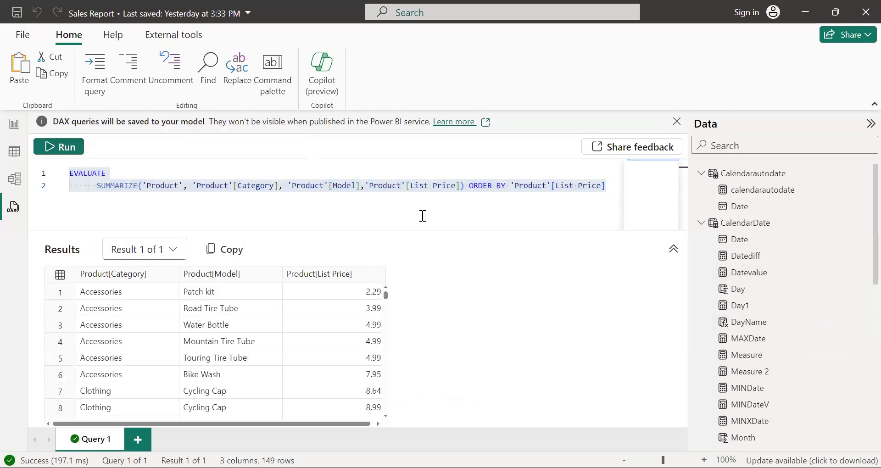
Copy the SUMMARIZE expression together with its ORDER BY clause from Query 1 in the DAX query view.
click(7, 126)
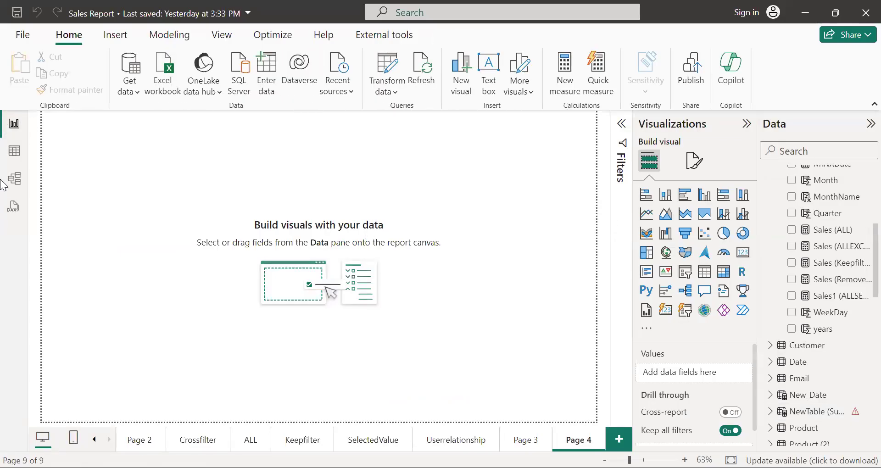
click(12, 207)
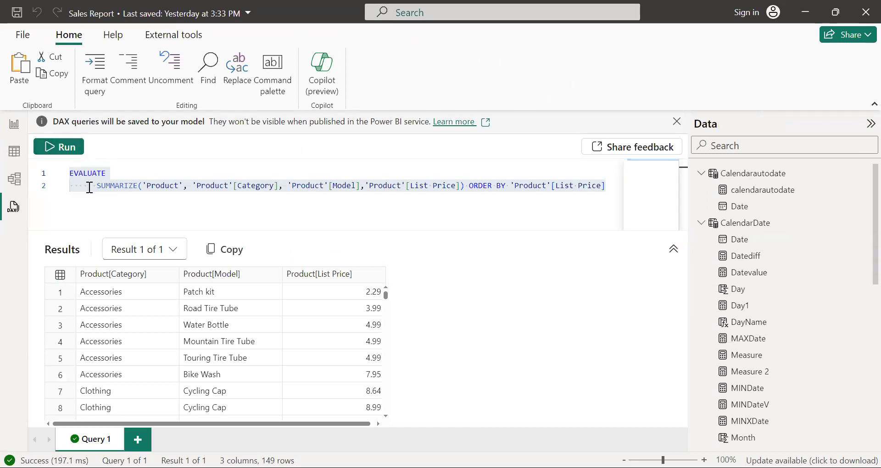
click(132, 187)
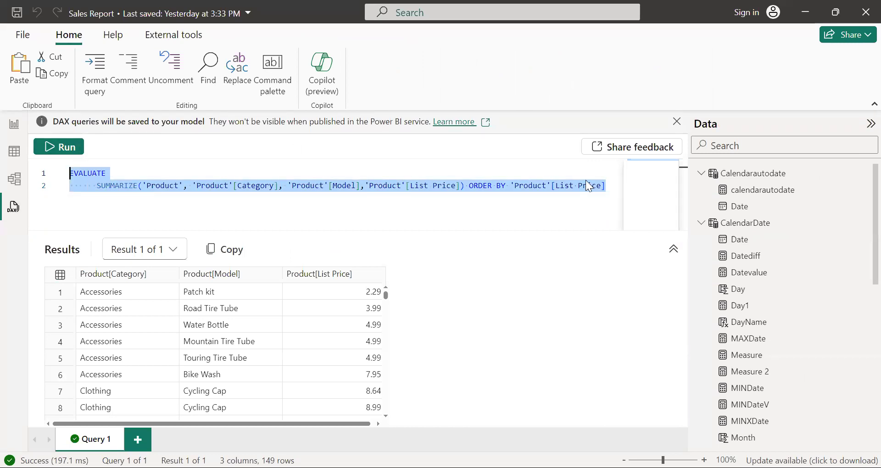
key(Right)
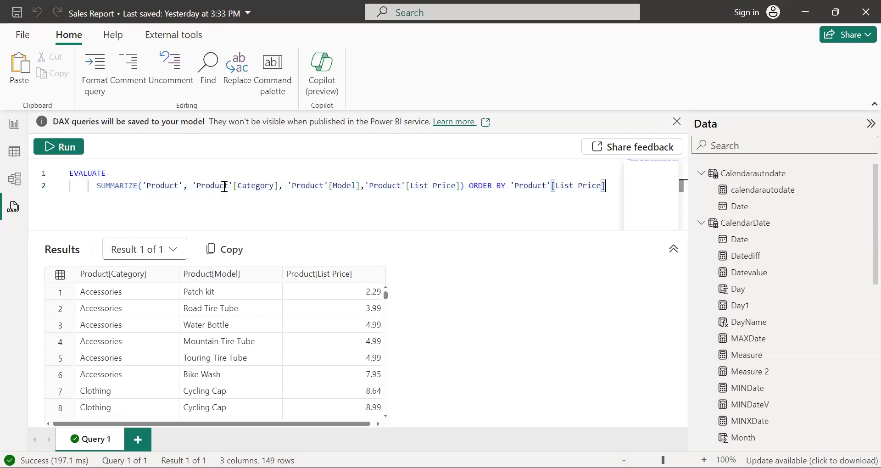
shift+click(94, 186)
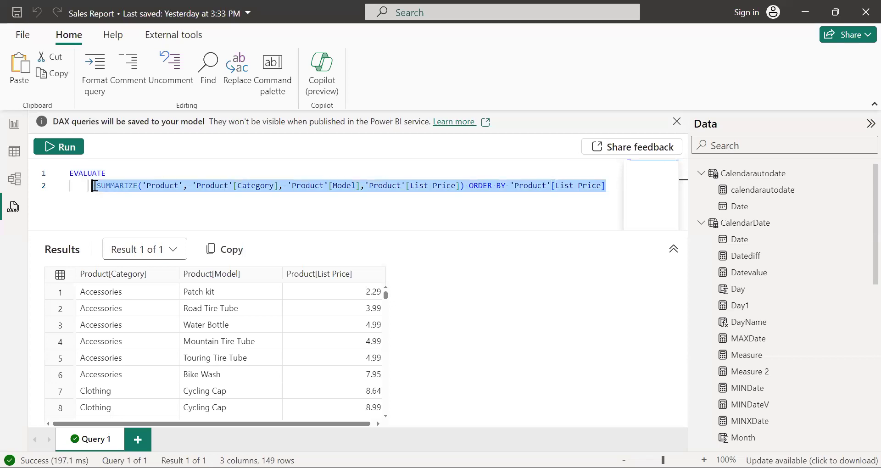
In the report view, replace the expression of the NewTable (Summary) table with the copied SUMMARIZE and ORDER BY expression.
click(13, 126)
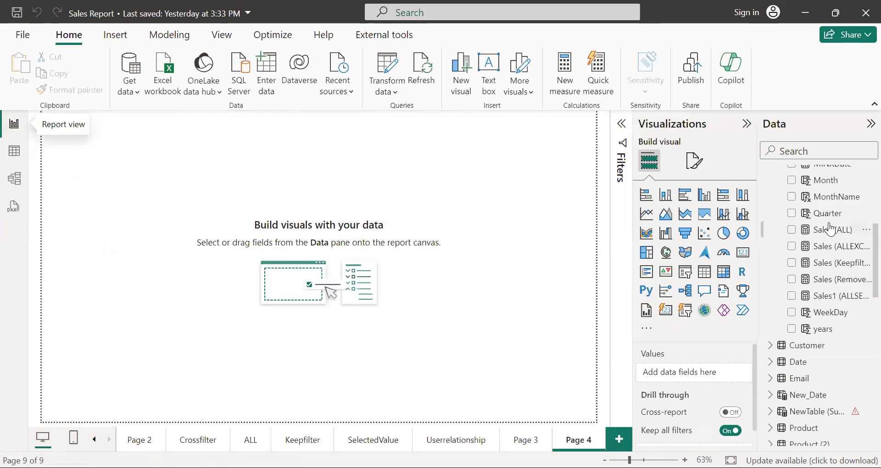
click(821, 411)
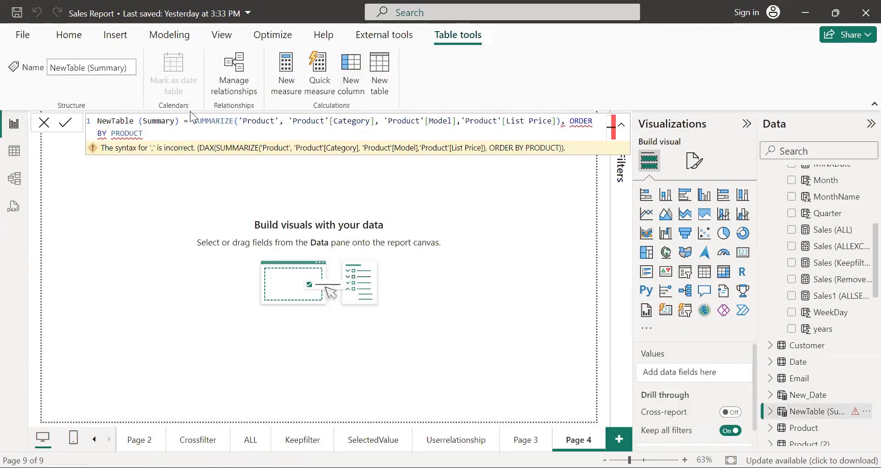
drag(193, 121, 197, 134)
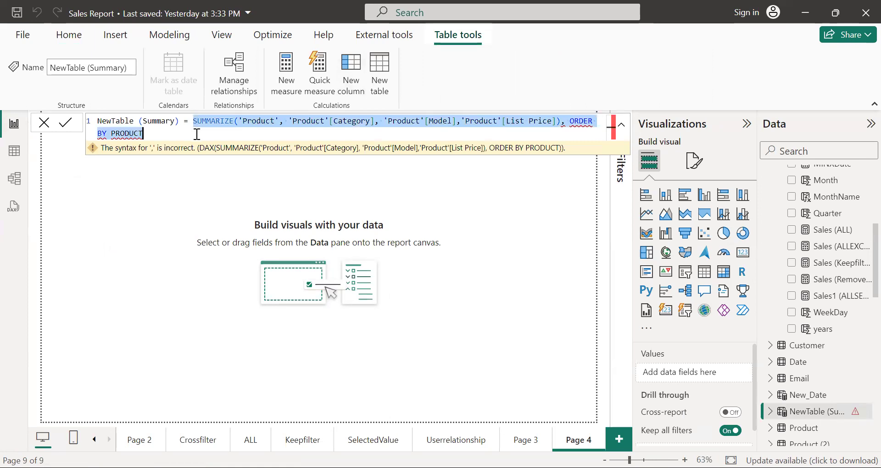
key(ctrl+v)
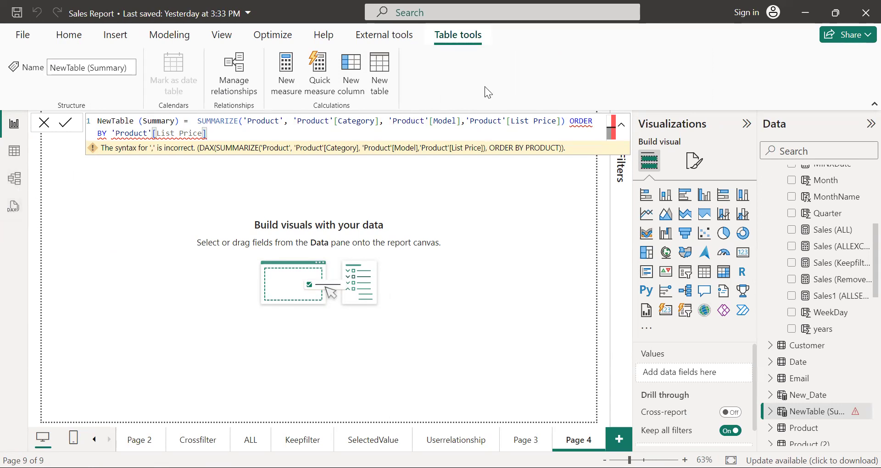
Delete the ORDER BY 'Product'[List Price] clause from the NewTable (Summary) formula and commit the formula.
click(569, 122)
shift+click(570, 136)
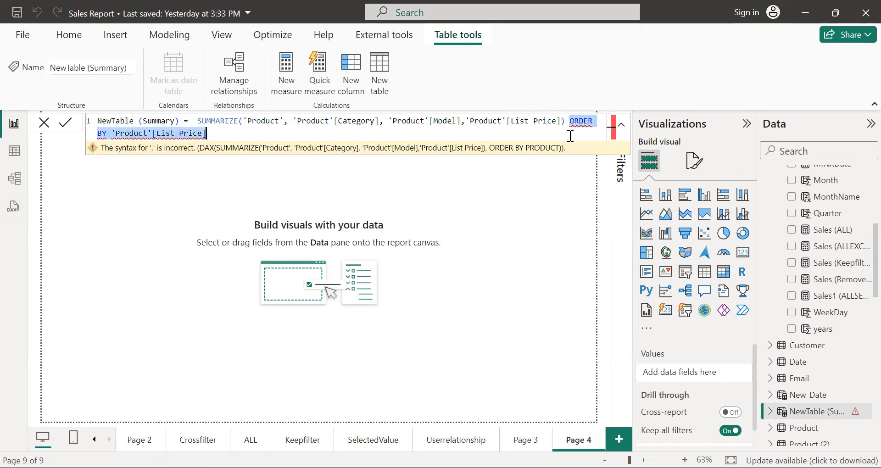
key(BackSpace)
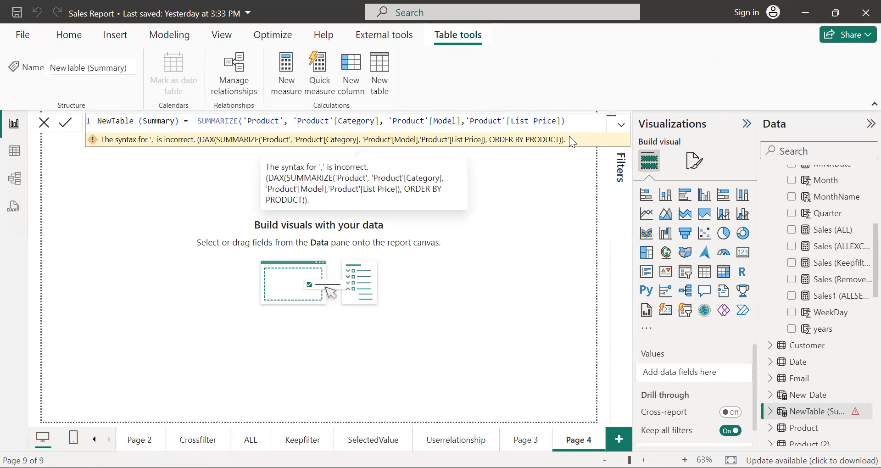
key(Return)
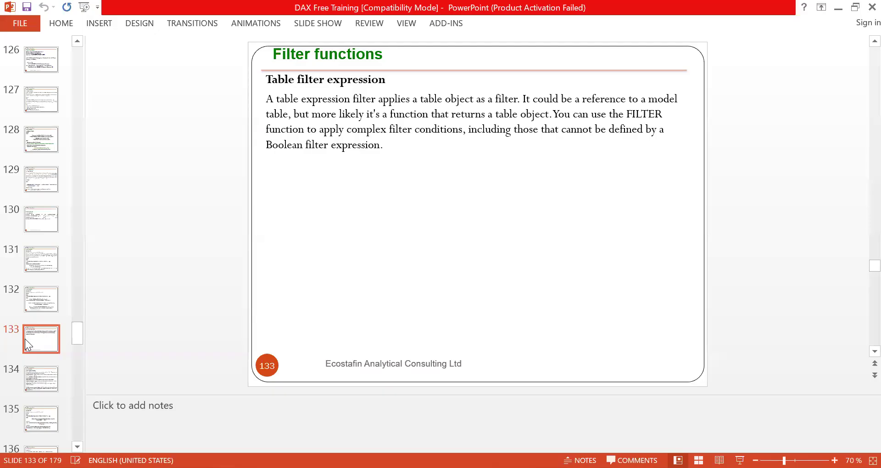
Read the filter modifier functions slide in the DAX Free Training presentation in PowerPoint, and return to the Sales Report in Power BI.
key(Down)
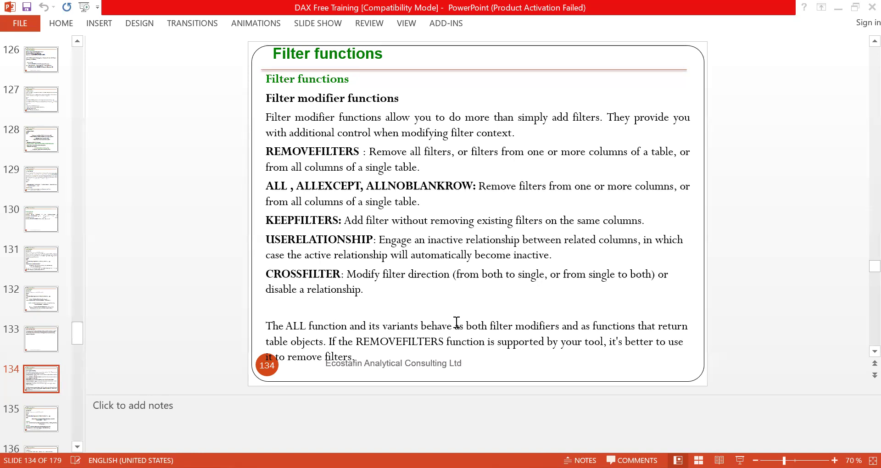
key(alt+Tab)
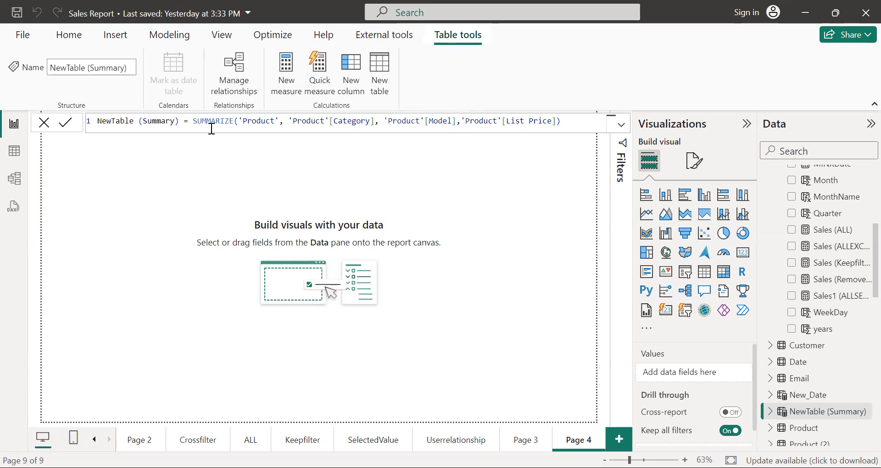
Start a new calculated table named NewTable (SummarizeColumn) with the SUMMARIZECOLUMNS function.
click(381, 67)
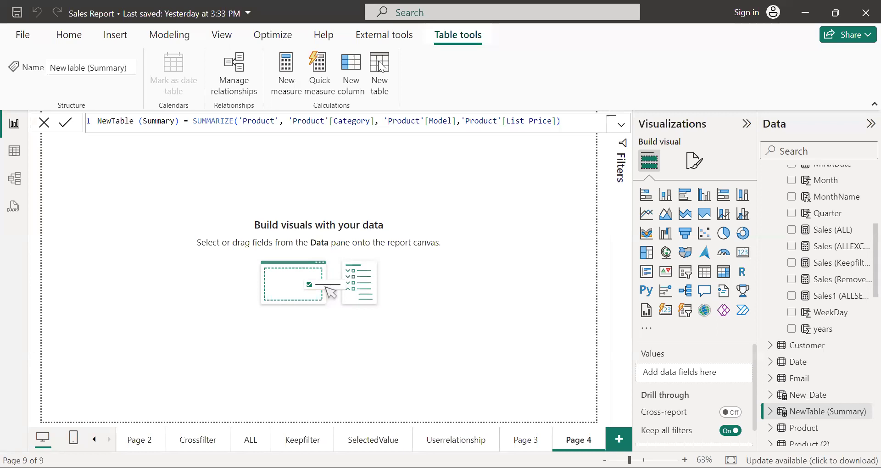
text(New)
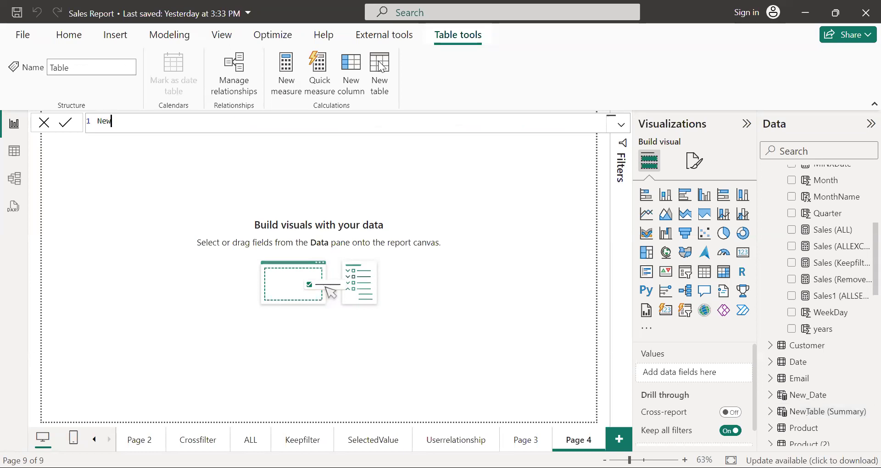
text(Table)
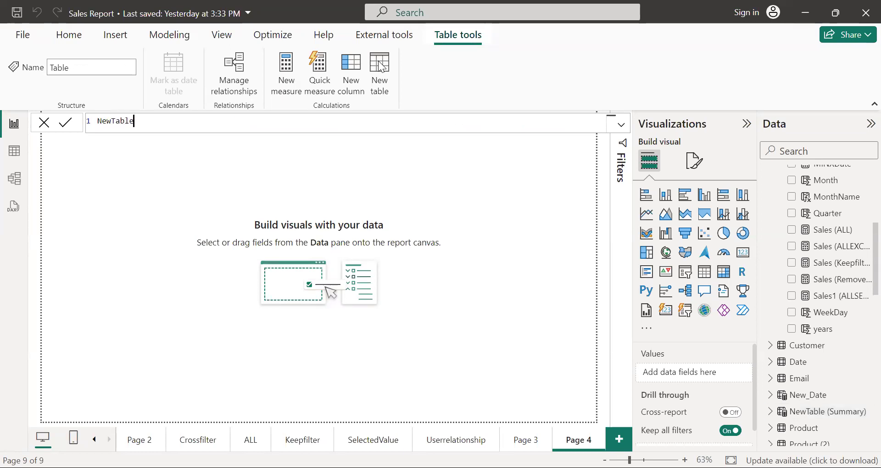
text( ()
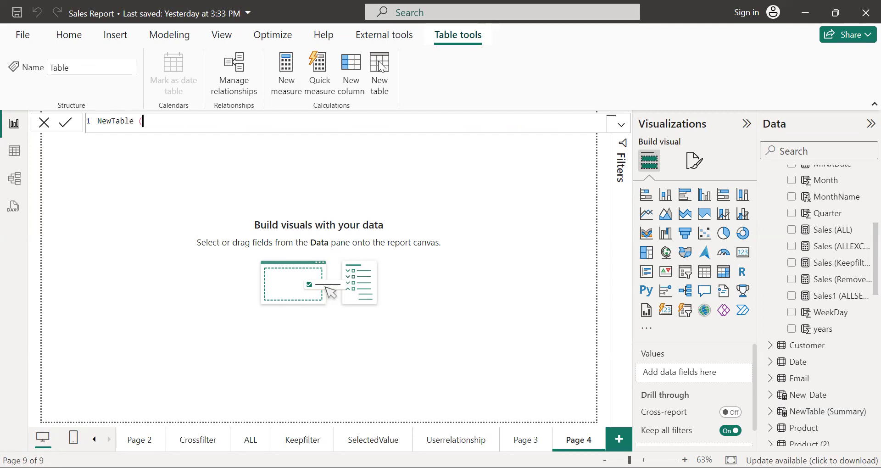
text(Summar)
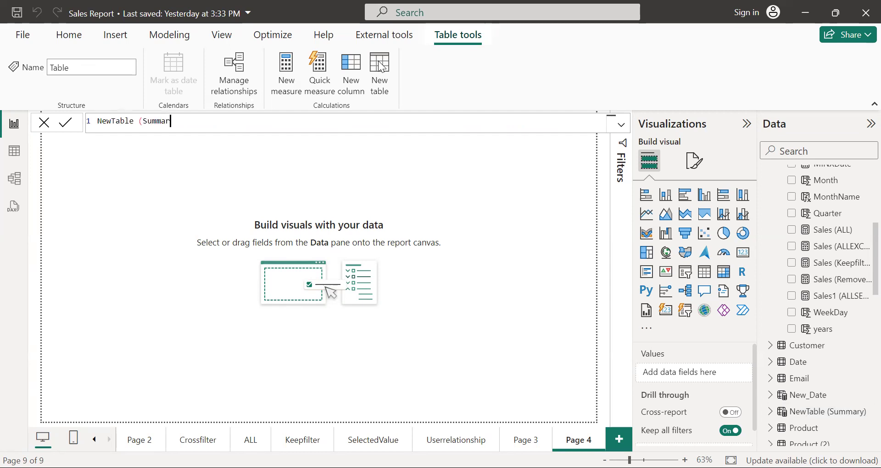
text(izeColumn) = sum)
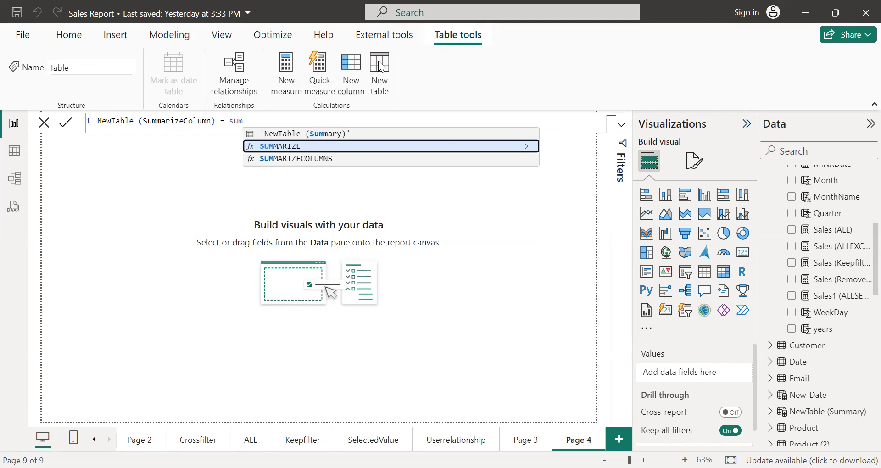
click(349, 159)
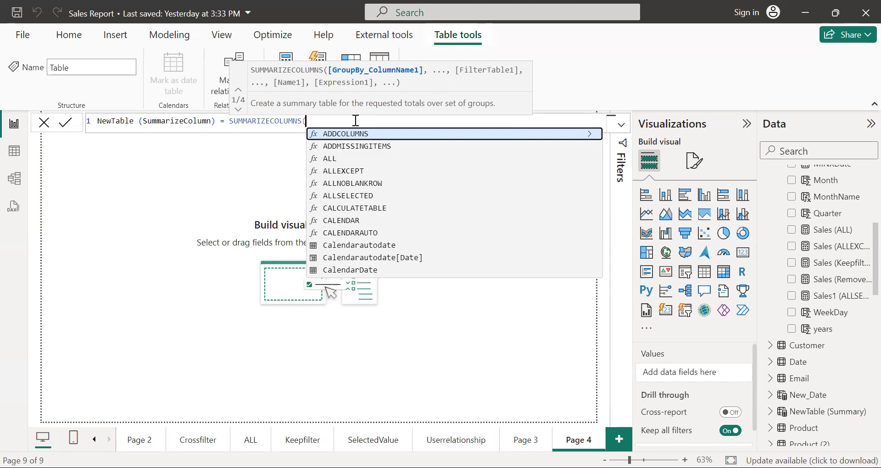
Add Sales[Sales Amount] and 'Product'[List Price] as SUMMARIZECOLUMNS arguments, followed by a comma.
text(sales)
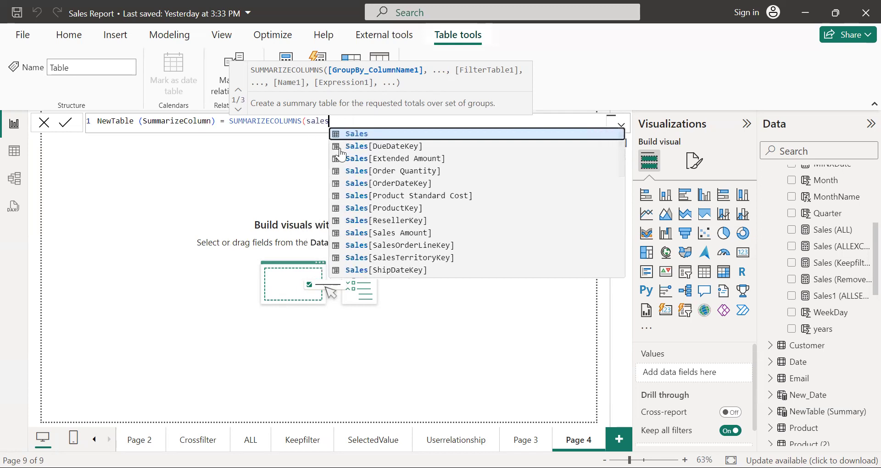
click(426, 233)
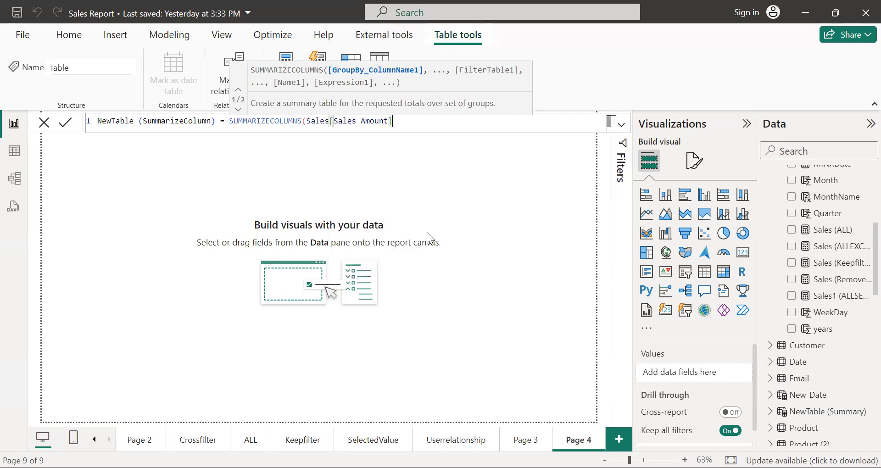
text(, pro)
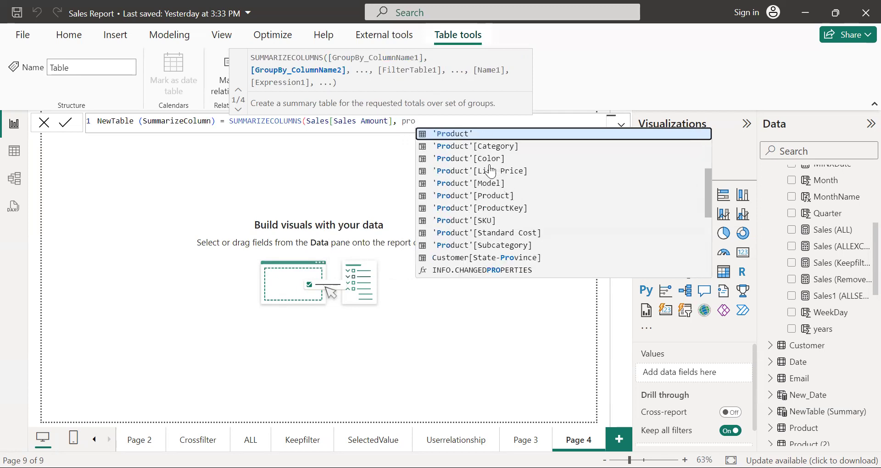
click(488, 172)
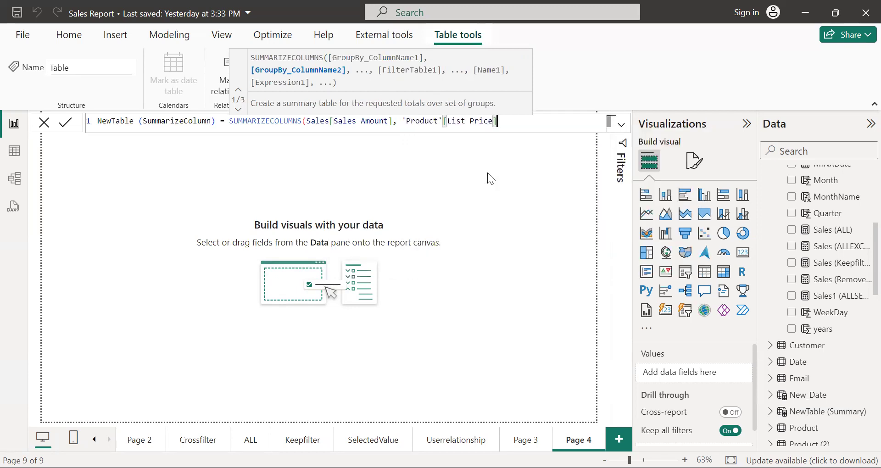
text(,)
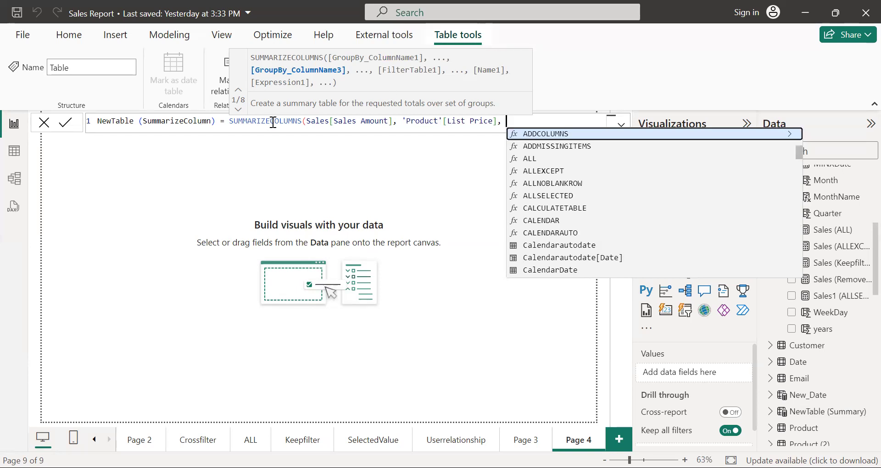
Insert Product_Std_Cost[ProductKey] and a comma as the first SUMMARIZECOLUMNS argument, before Sales[Sales Amount].
click(306, 121)
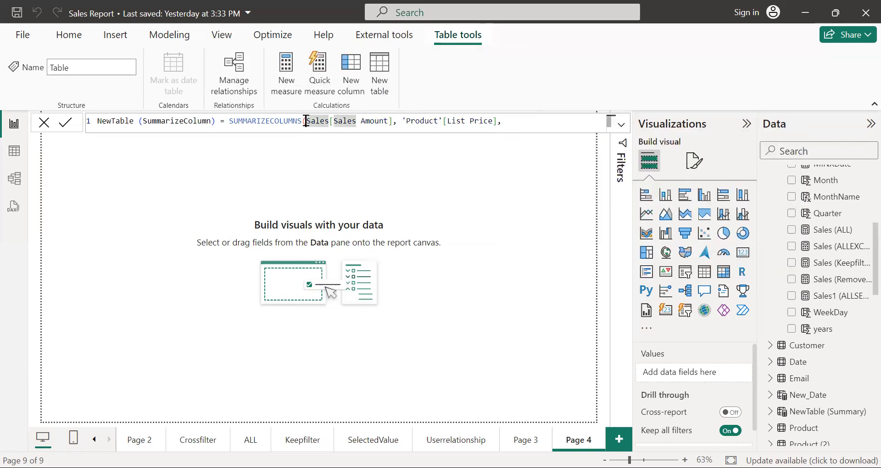
text(pro)
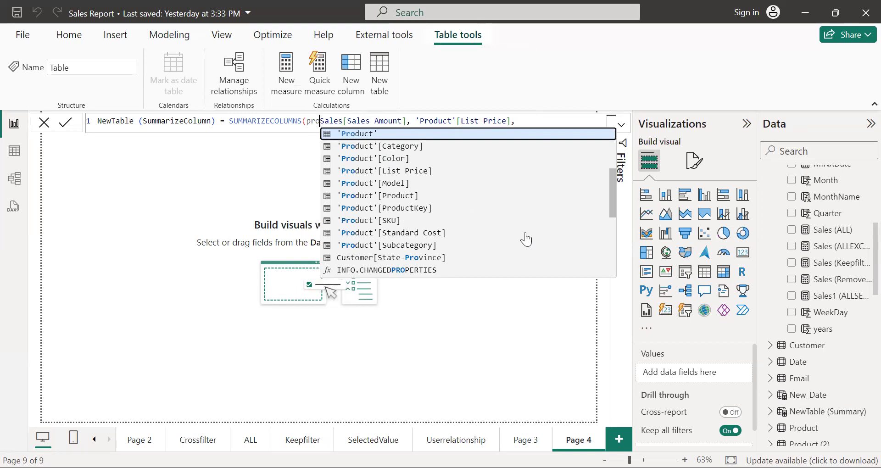
drag(612, 182, 616, 220)
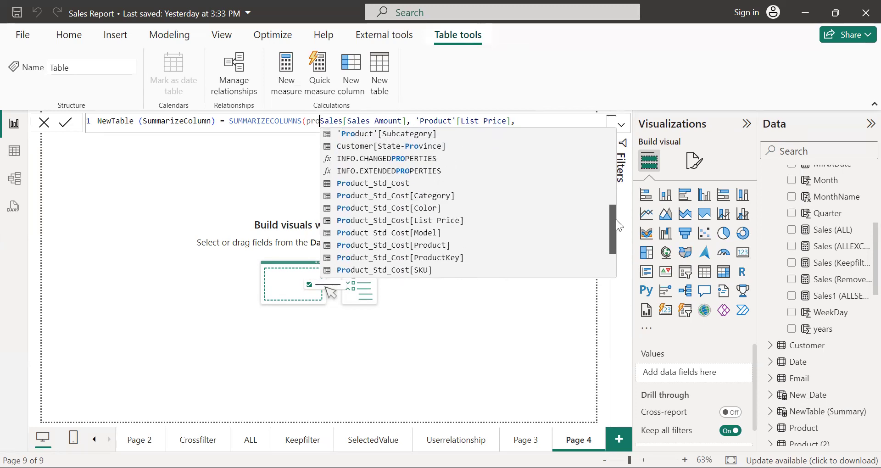
click(434, 257)
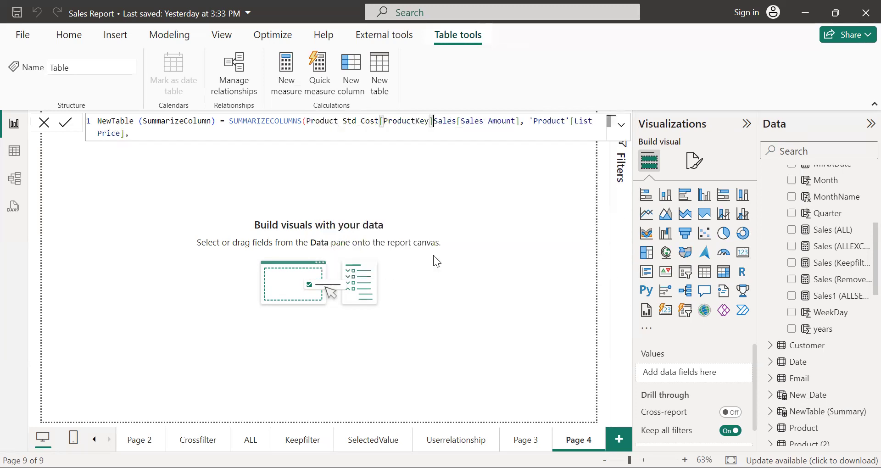
text(,)
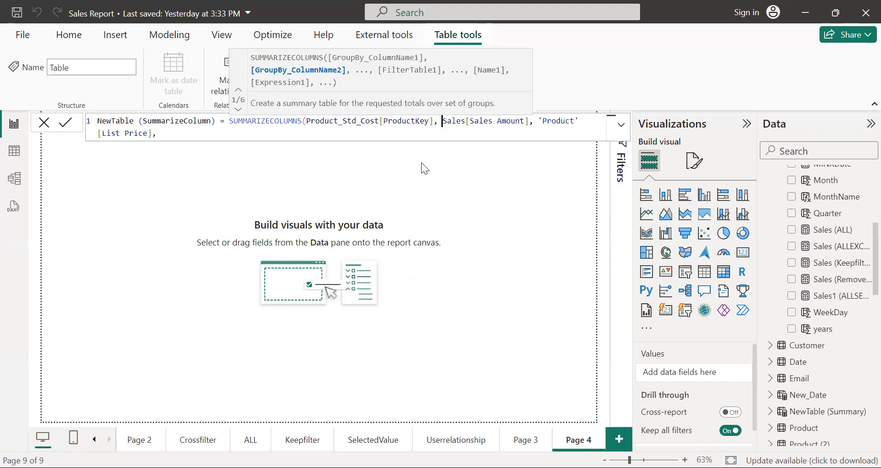
Replace the formula's trailing comma with a closing parenthesis and commit it, and display NewTable (SummarizeColumn) in the table view.
click(159, 134)
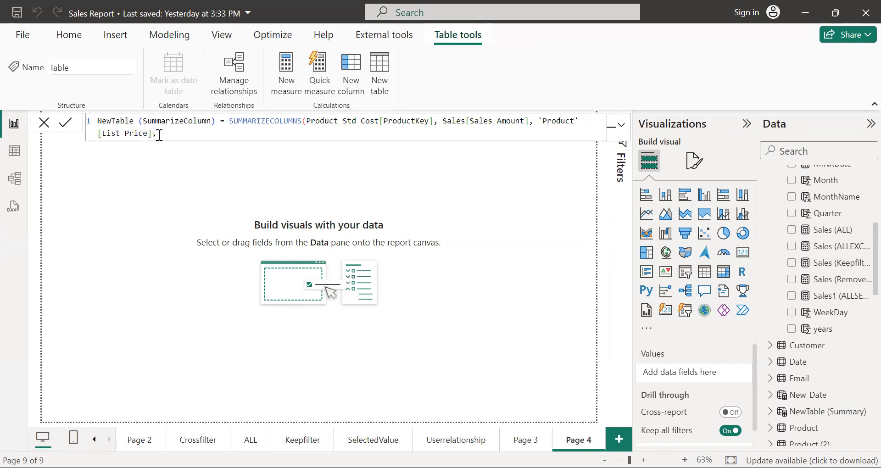
key(BackSpace)
text())
key(Return)
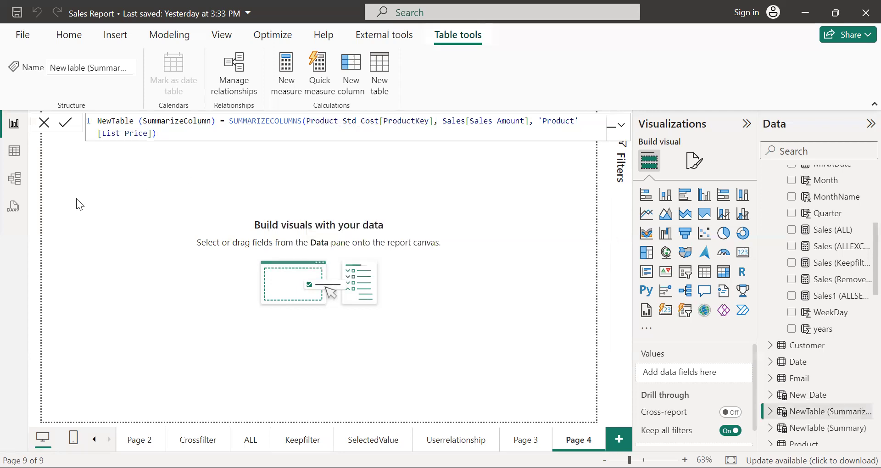
click(13, 158)
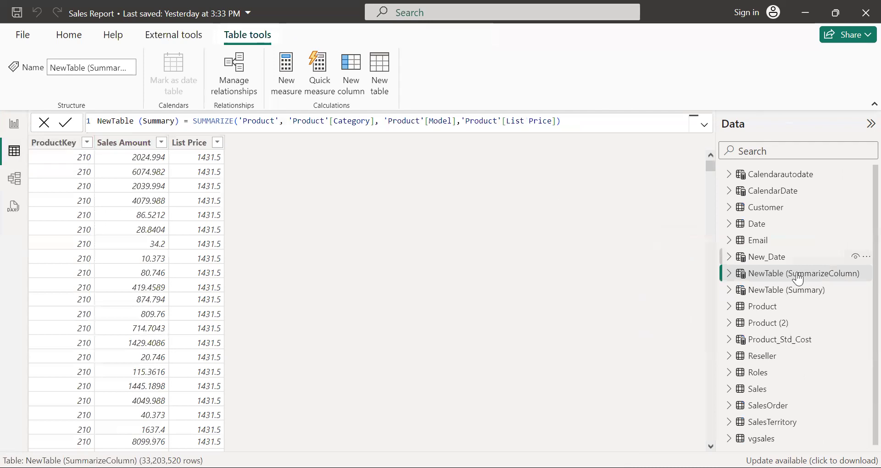
click(822, 279)
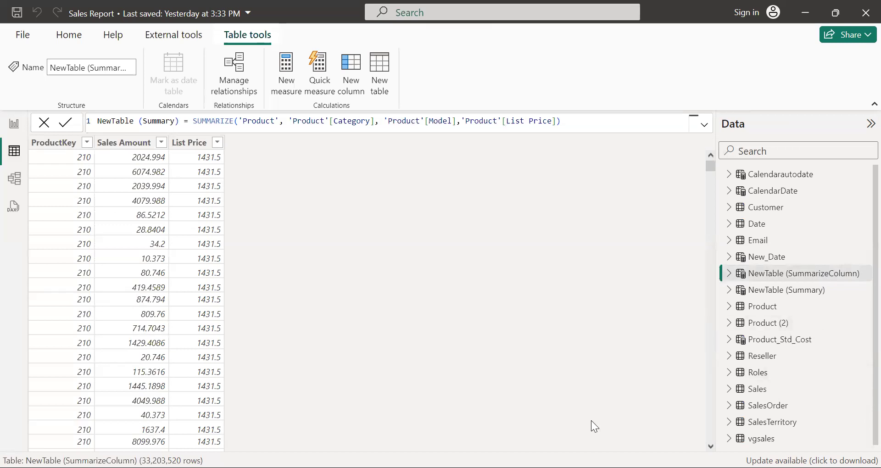
Review the NewTable (SummarizeColumn) formula and columns, return to the report view, collapse CalendarDate and reselect the table.
click(809, 277)
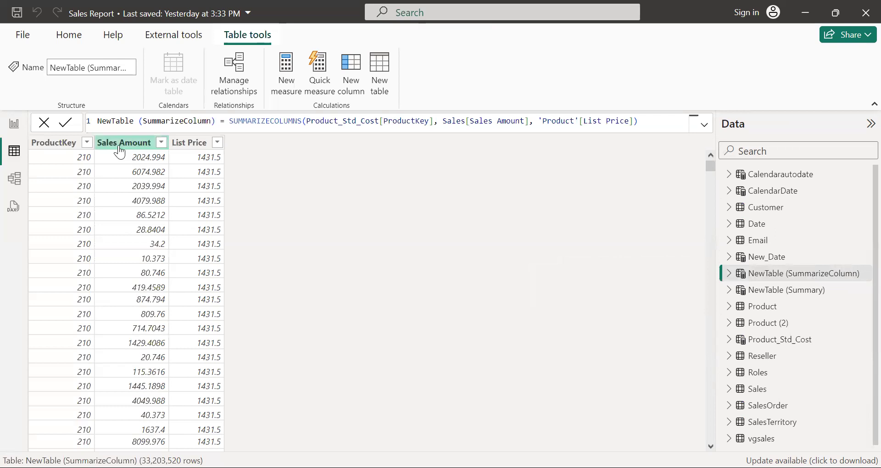
click(10, 126)
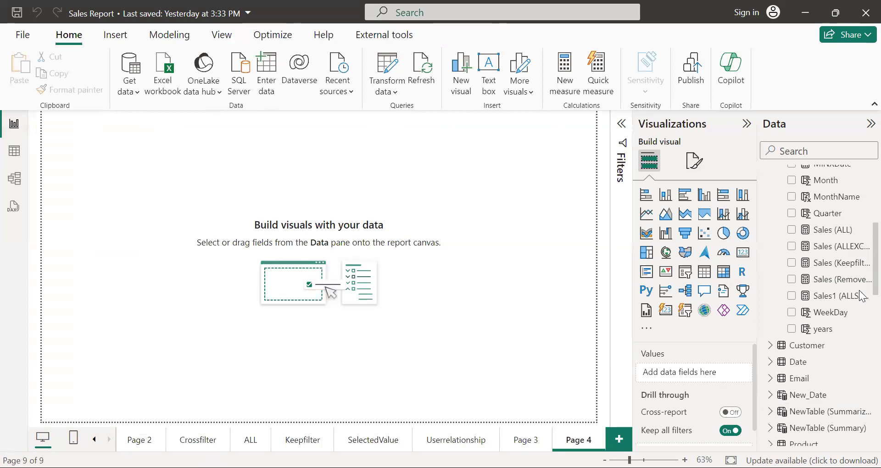
scroll(862, 244, up, 5)
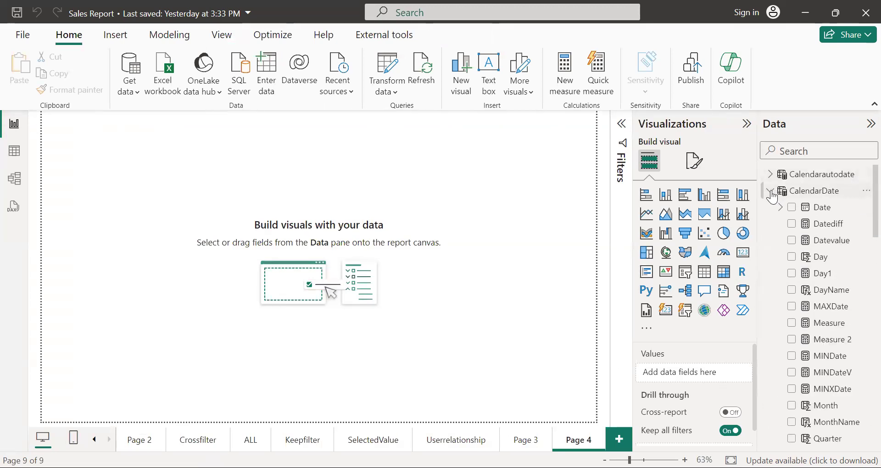
click(770, 191)
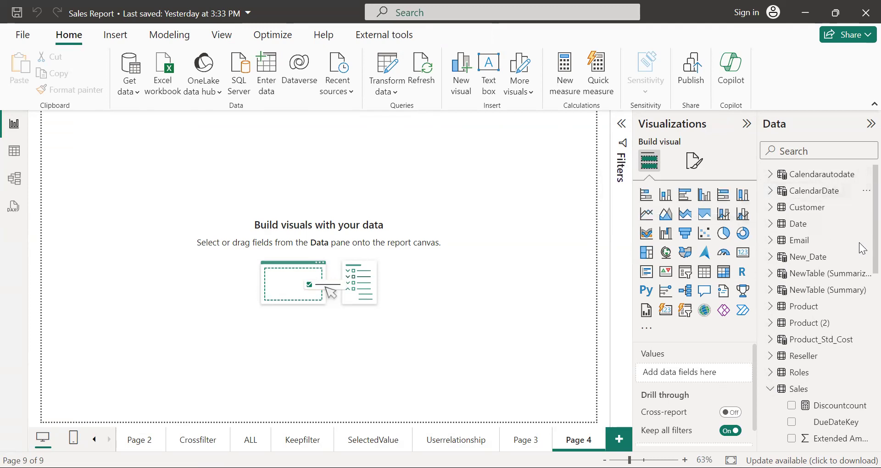
click(821, 274)
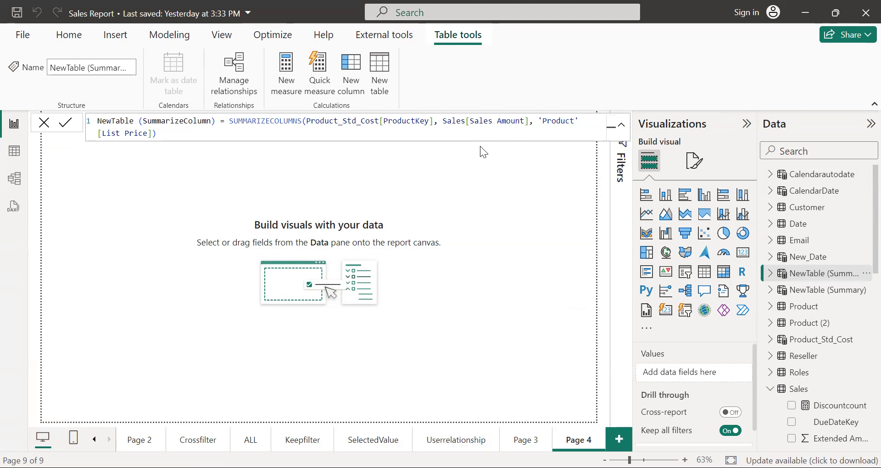
Start a new calculated table named NewTable (Filter) with the FILTER function.
click(384, 68)
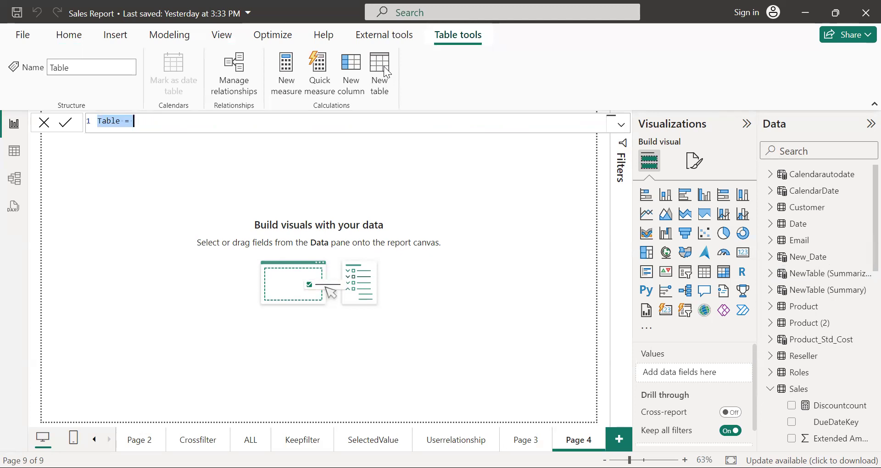
text(NewTable)
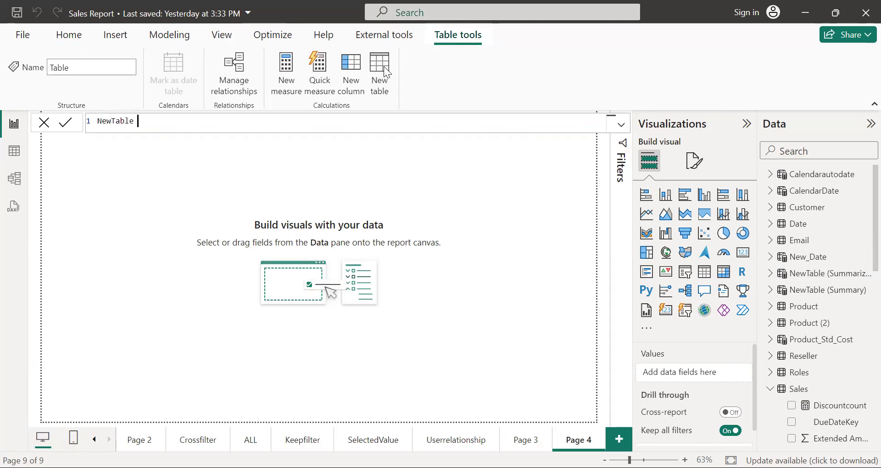
text( (Filter) = )
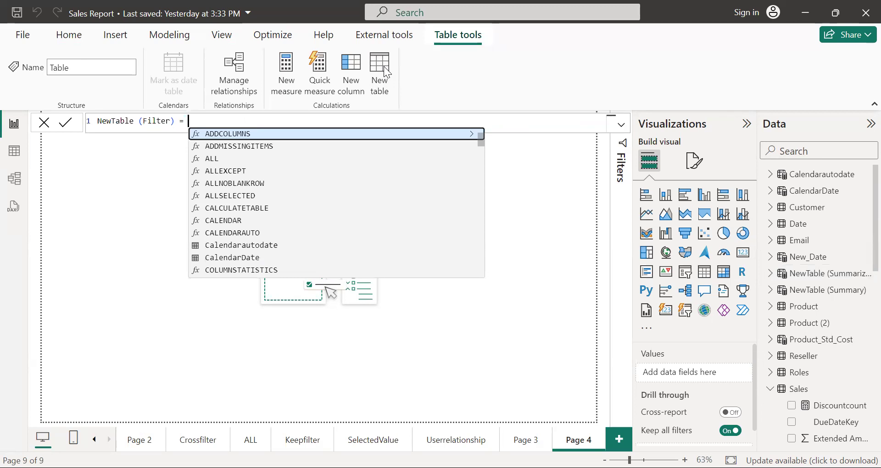
text(fil)
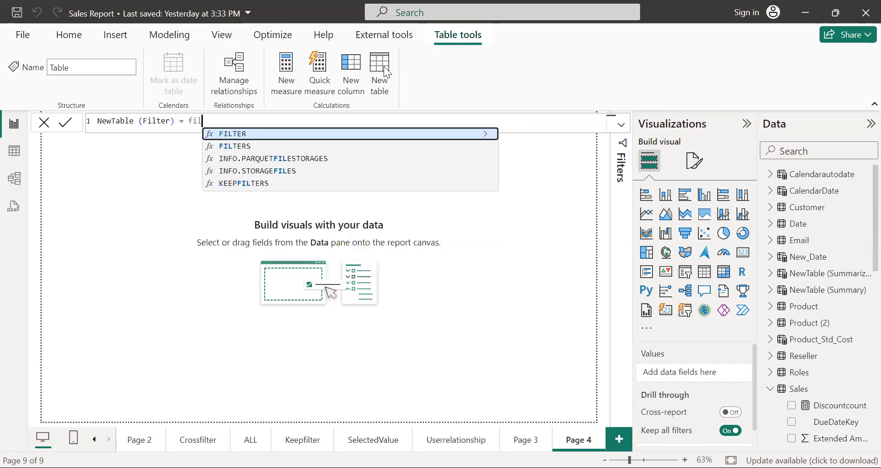
click(250, 146)
key(BackSpace)
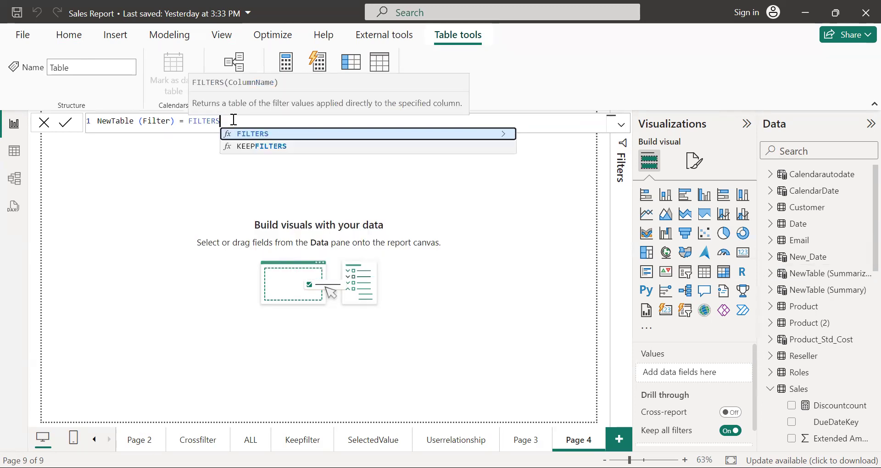
key(BackSpace)
text(()
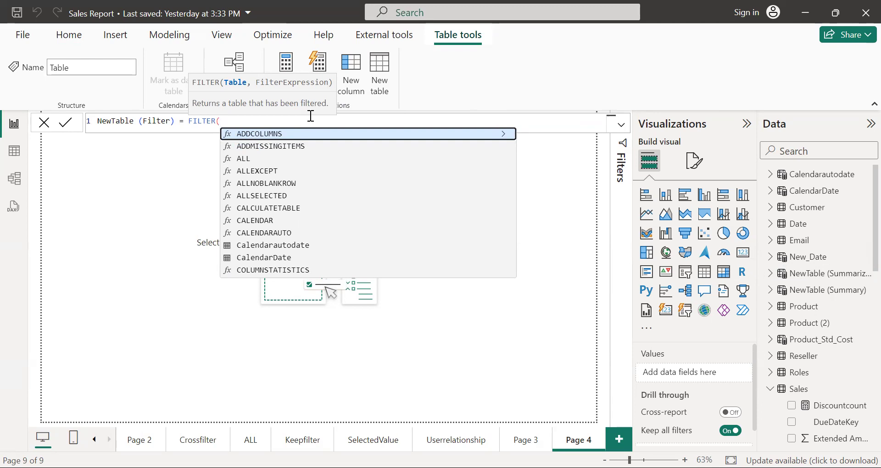
Add the 'Product' table as FILTER's first argument, followed by a comma.
text(pro)
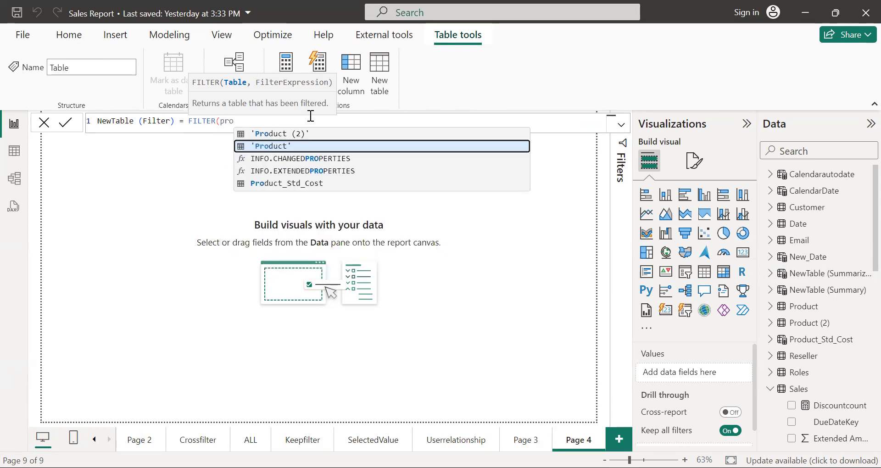
click(317, 147)
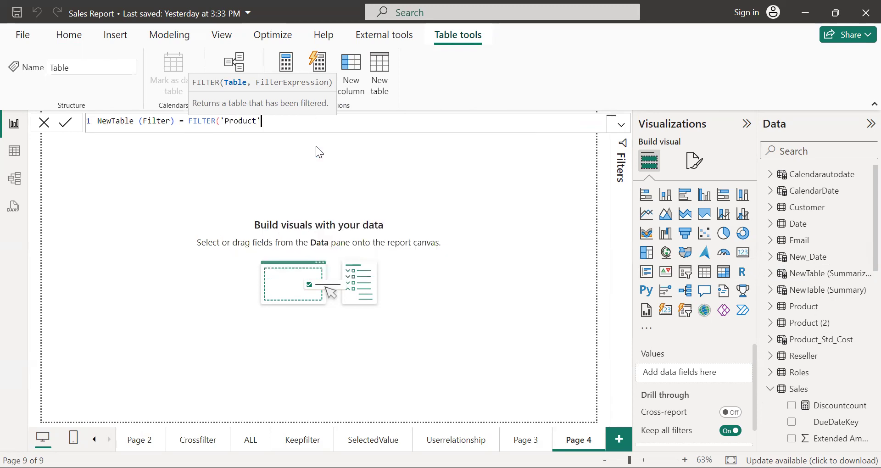
text(,)
Display the Product table in the table view and examine the values in its Category column.
click(14, 151)
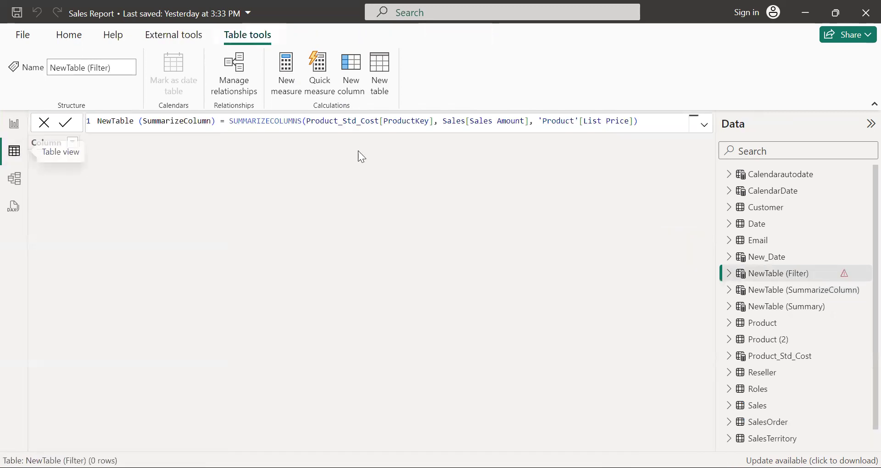
click(775, 327)
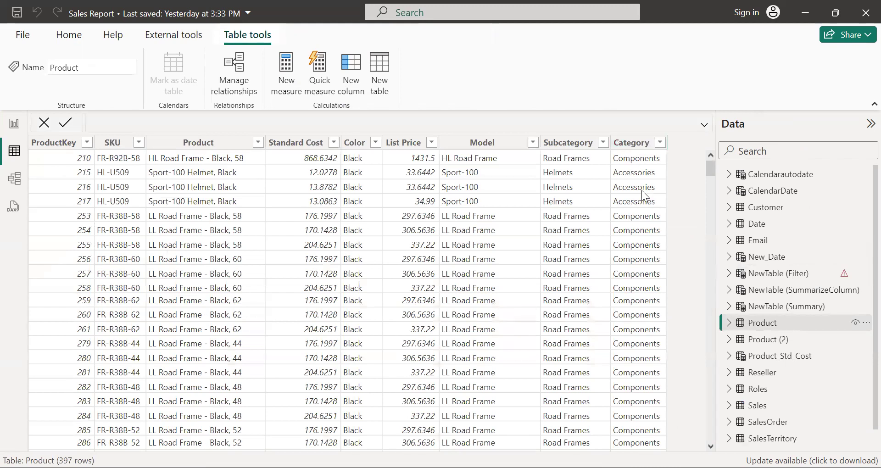
scroll(641, 190, down, 15)
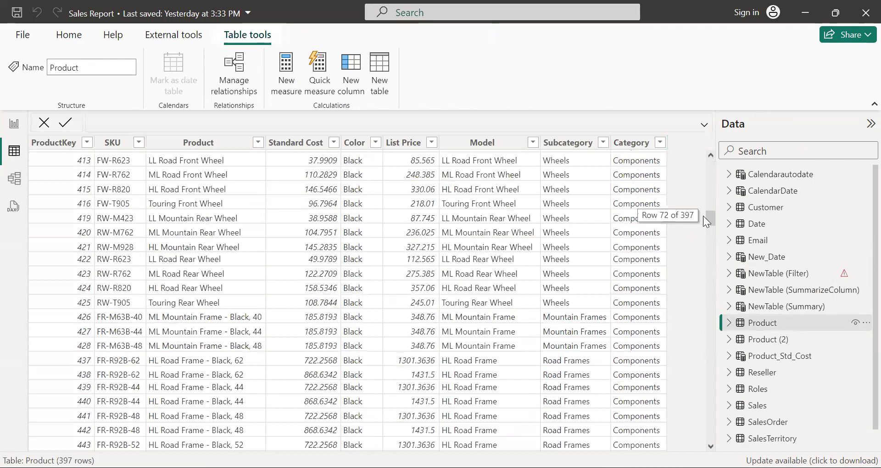
drag(709, 221, 707, 198)
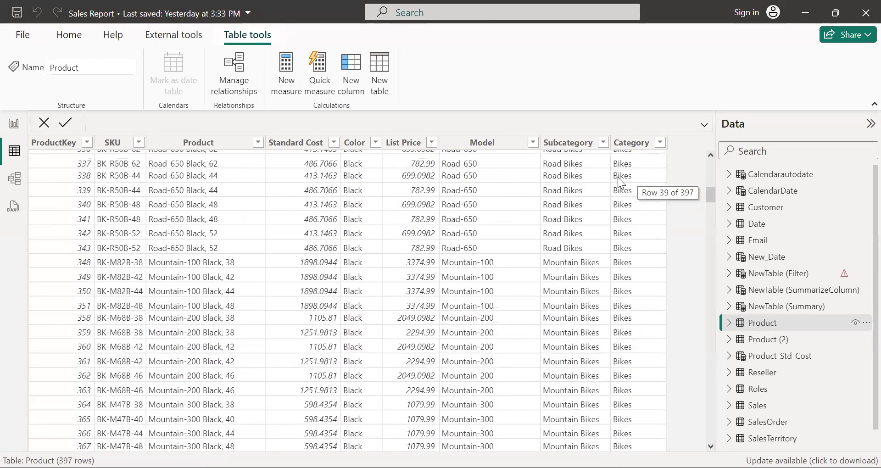
drag(707, 196, 715, 347)
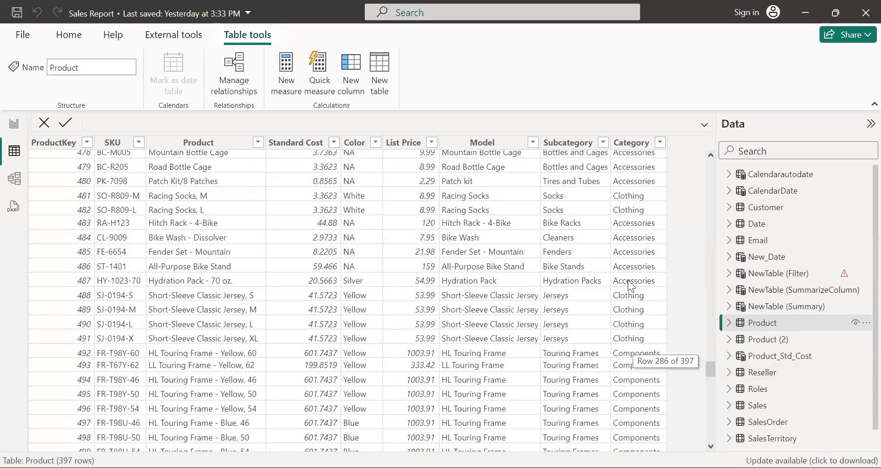
Return to the report view, reopen the NewTable (Filter) formula and trim its ending to a comma after 'Product'.
click(15, 127)
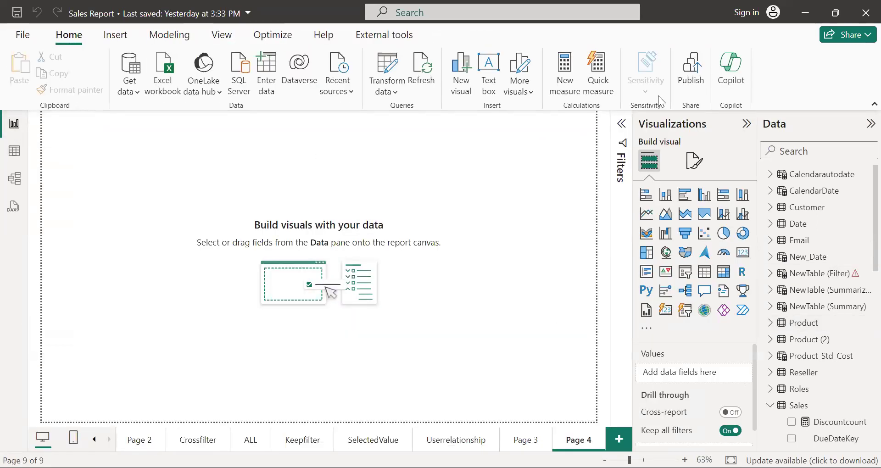
click(824, 276)
click(277, 124)
key(BackSpace)
key(BackSpace)
key(BackSpace)
text(,)
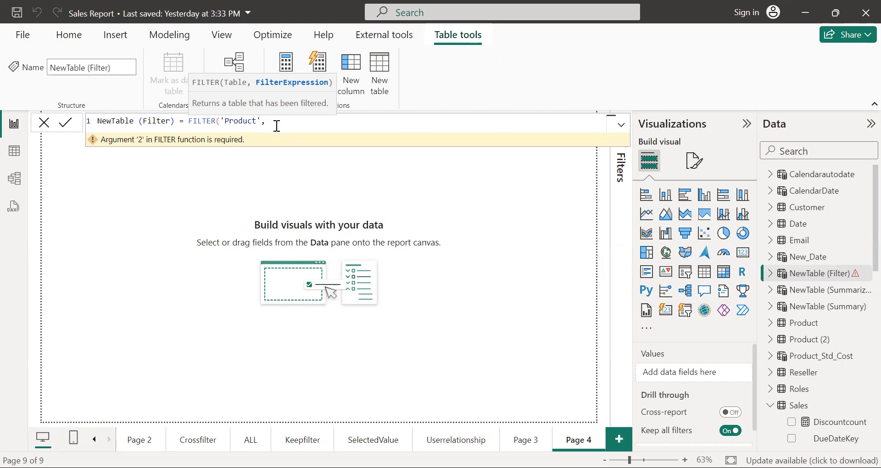
Complete the FILTER formula with the condition 'Product'[Category]="components" and a closing parenthesis, and commit it.
text(pro)
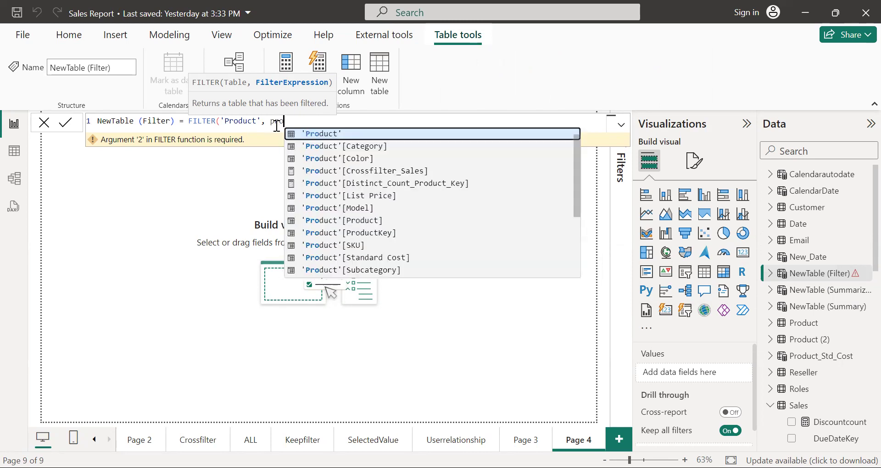
click(371, 147)
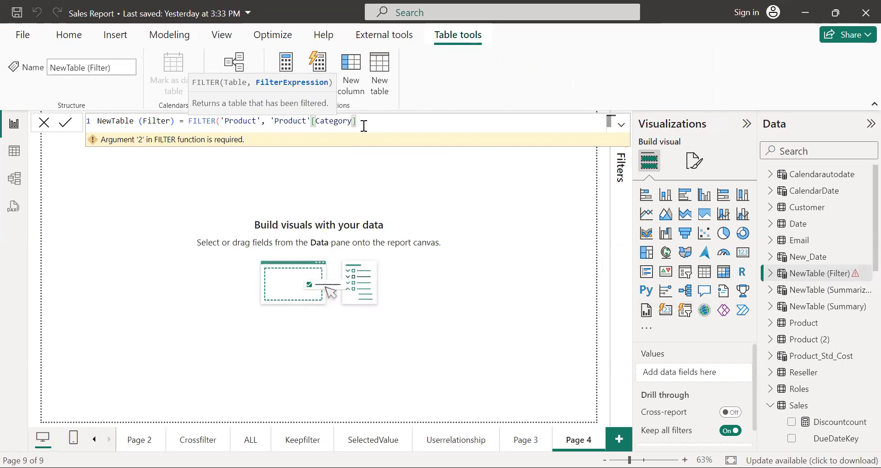
text(=)
text("")
text(compo)
text(nent)
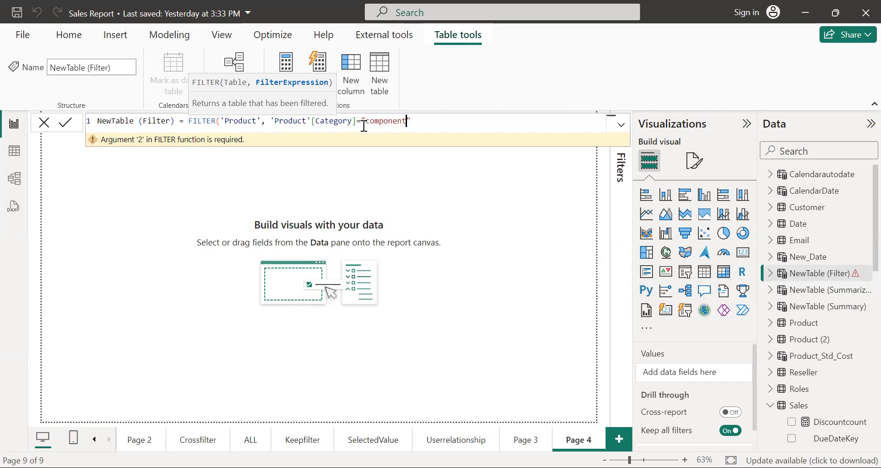
text(s)
key(Right)
text())
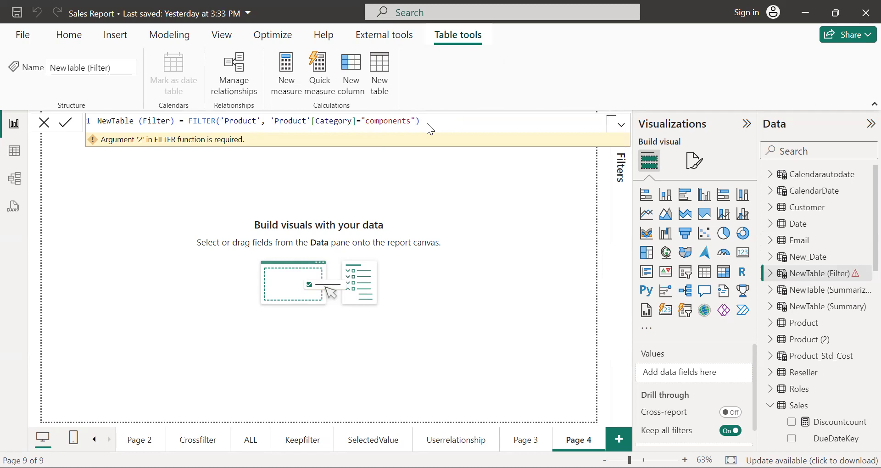
key(Return)
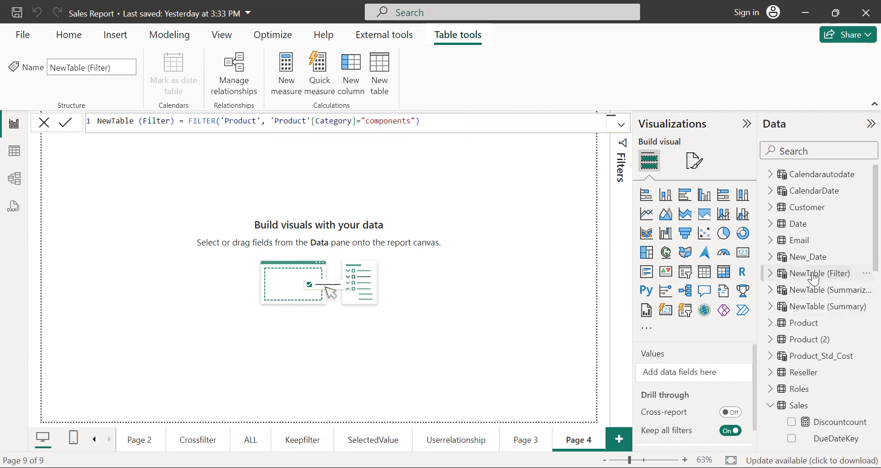
Compare NewTable (Filter) with the Product table in the table view and check the Category column down the filtered rows.
click(14, 153)
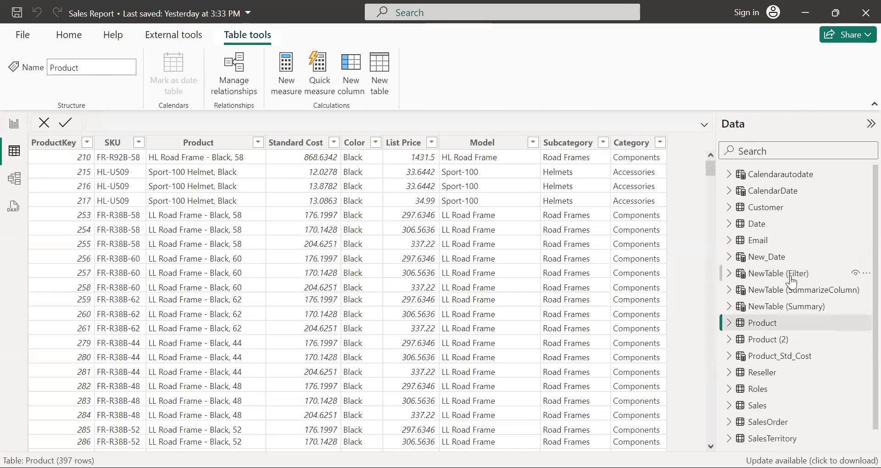
click(806, 277)
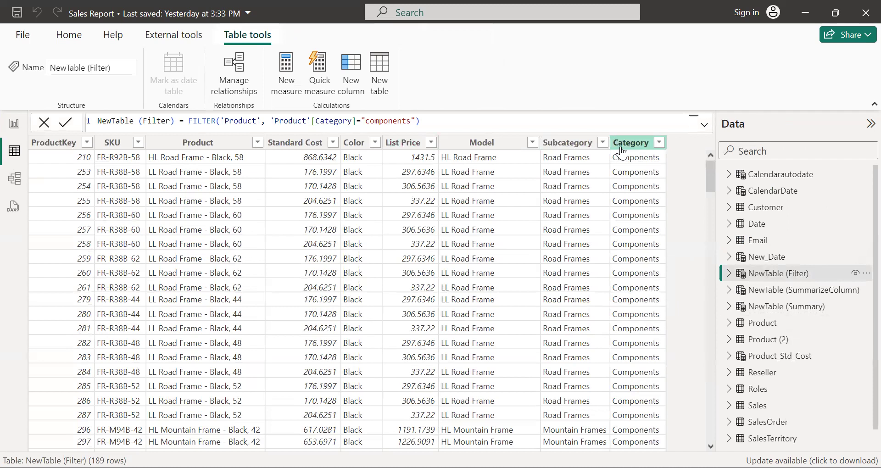
click(773, 325)
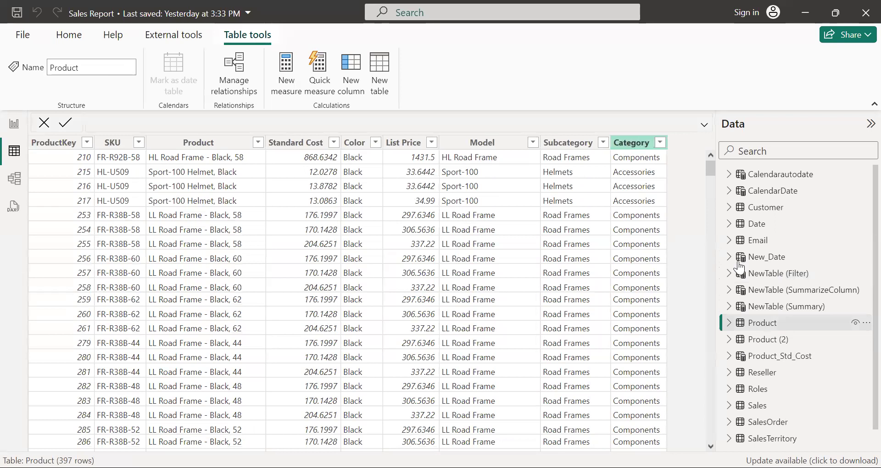
click(780, 273)
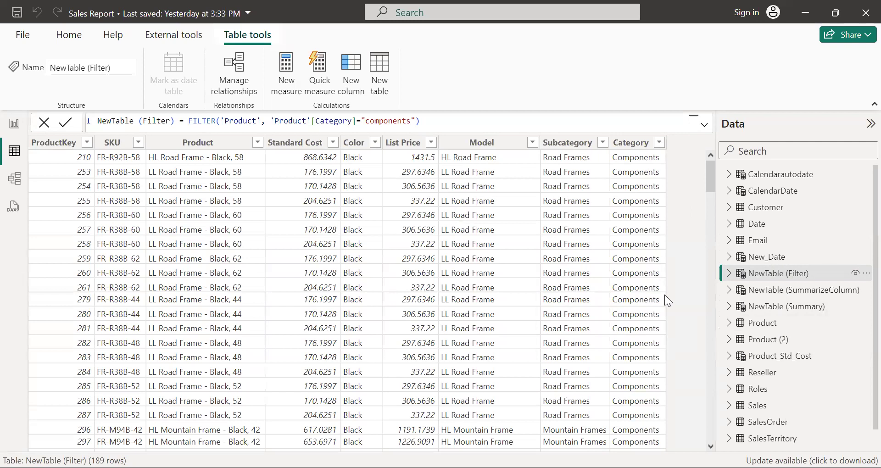
drag(712, 183, 712, 370)
drag(713, 209, 711, 156)
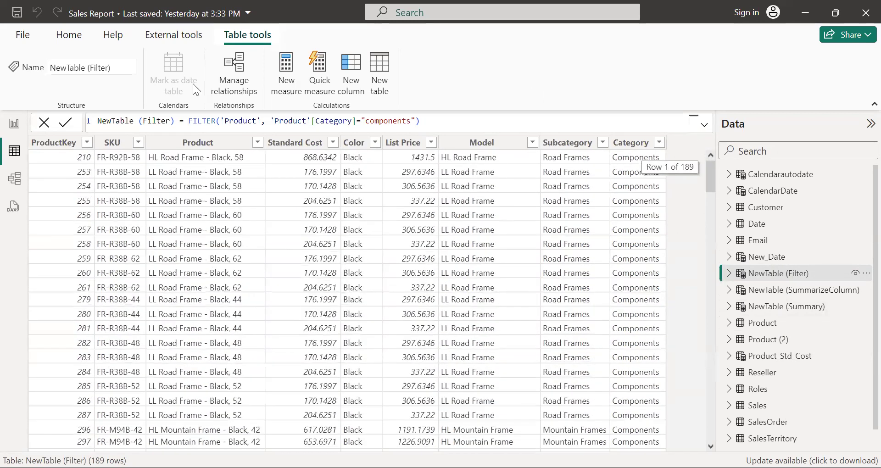
In the model view, collapse the properties pane and delete the inactive relationship between the Date and Sales tables.
click(14, 127)
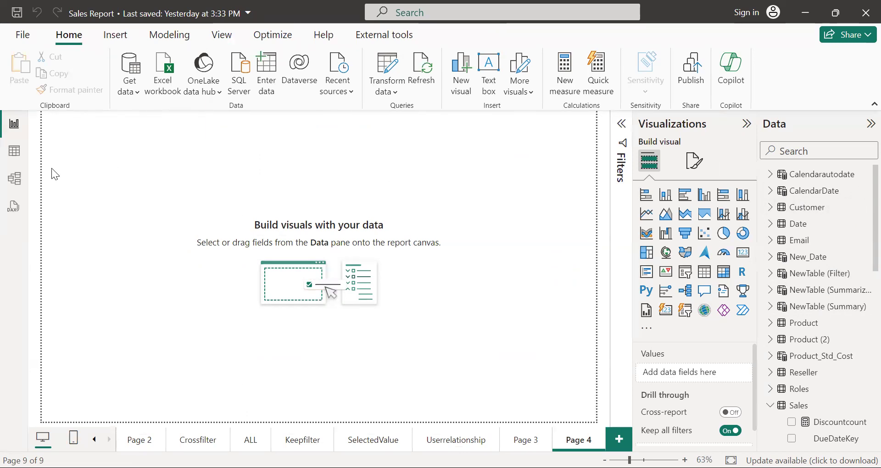
click(15, 178)
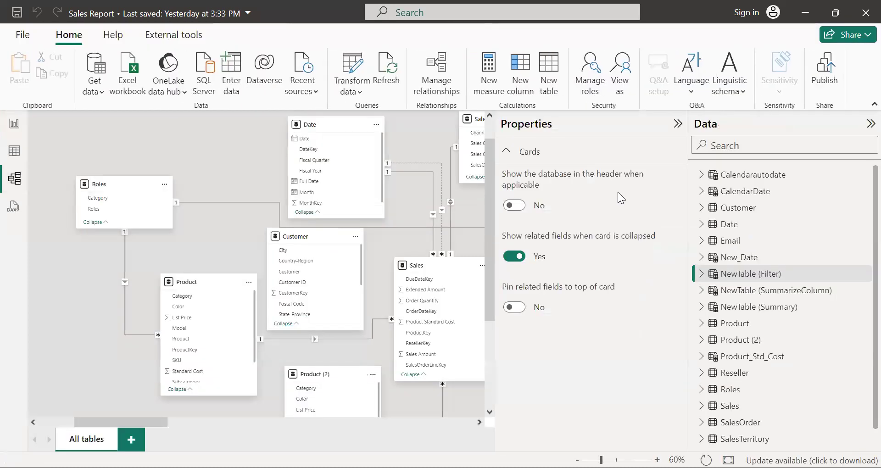
click(678, 124)
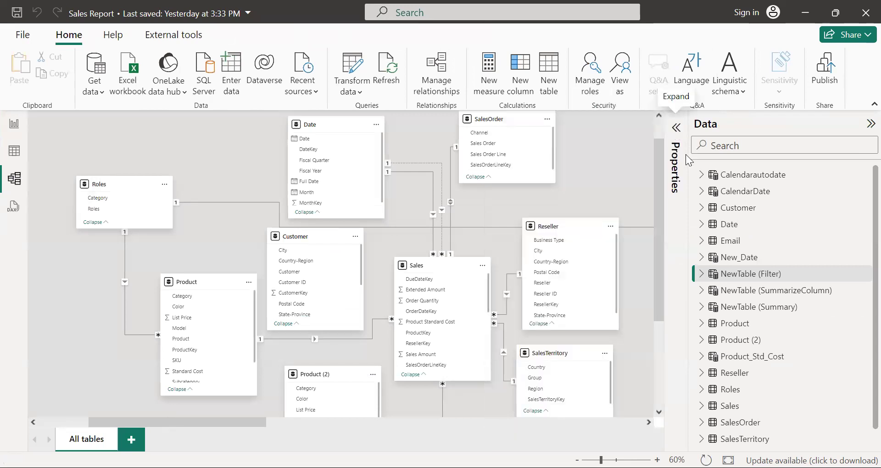
scroll(657, 220, down, 1)
scroll(658, 224, up, 1)
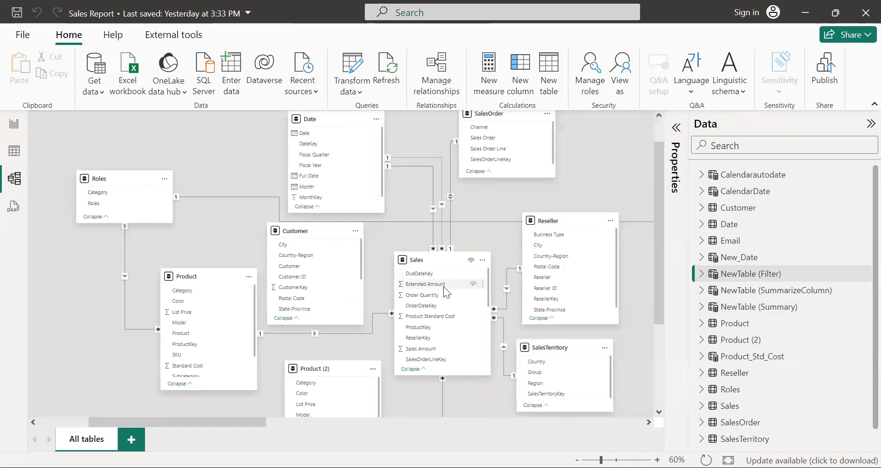
right_click(440, 174)
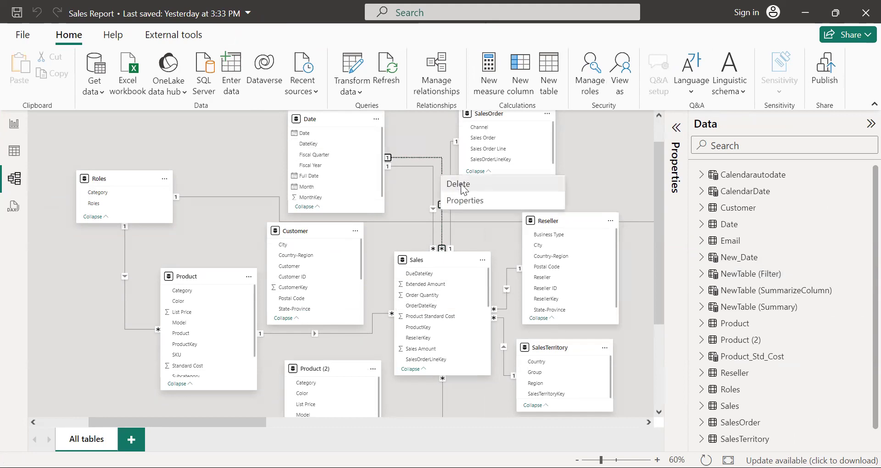
click(460, 186)
click(522, 272)
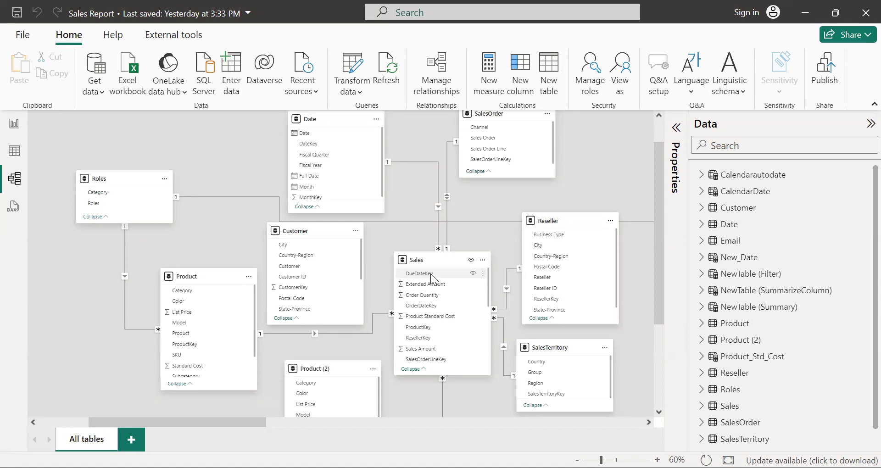
Create a table visual on Page 4 with Year from the Date Hierarchy and Sales Amount from the Sales table.
click(13, 131)
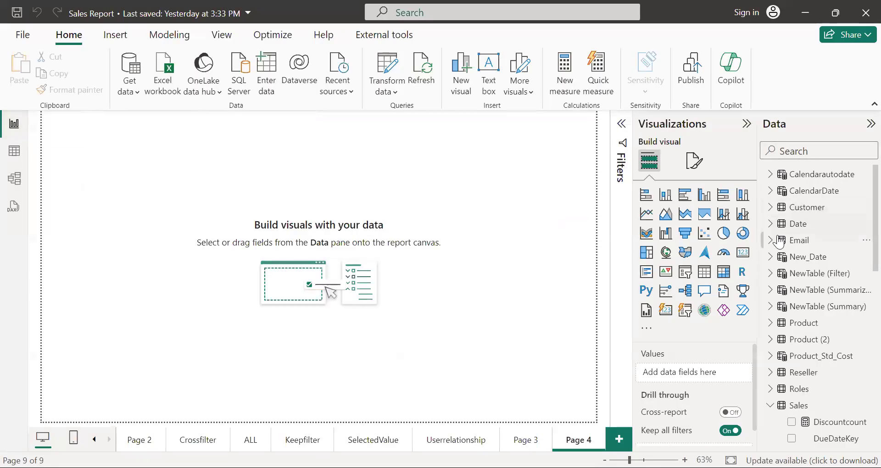
click(770, 223)
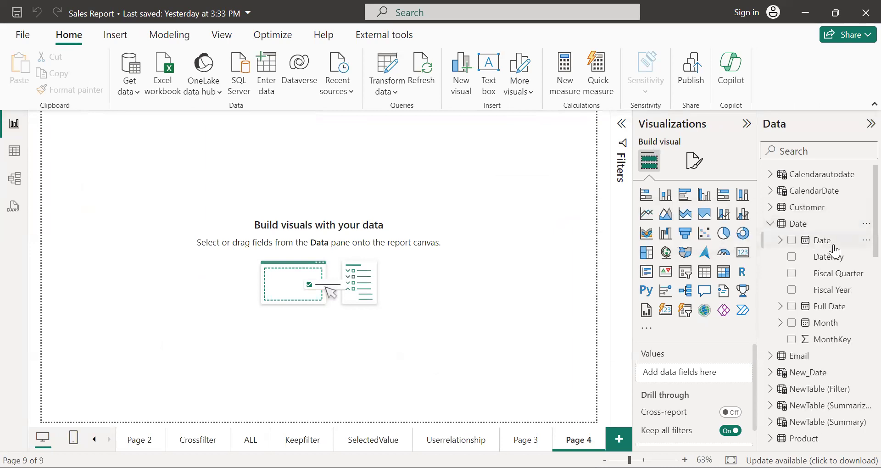
click(780, 240)
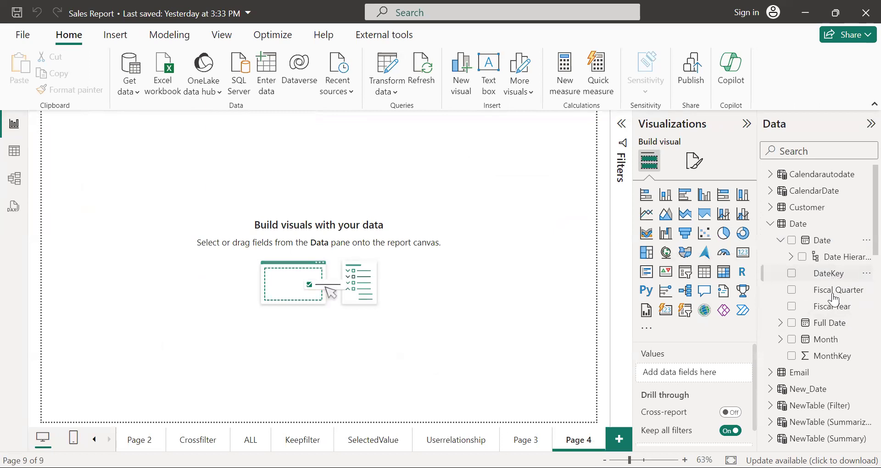
click(792, 259)
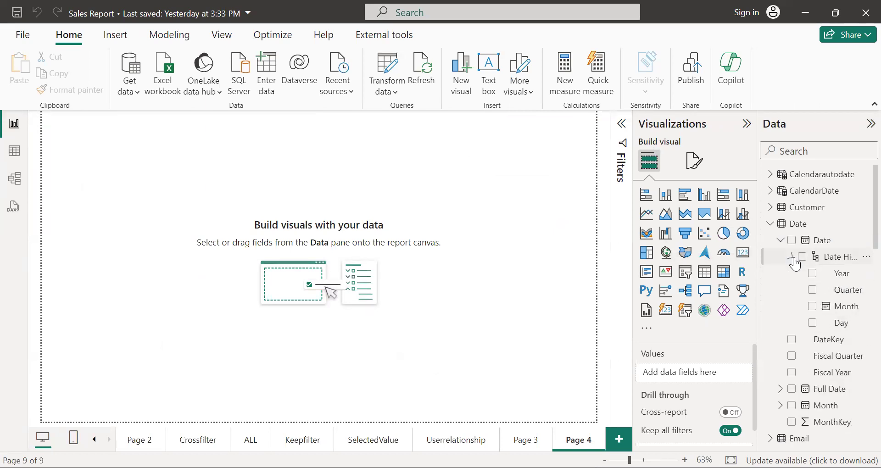
drag(765, 270, 134, 260)
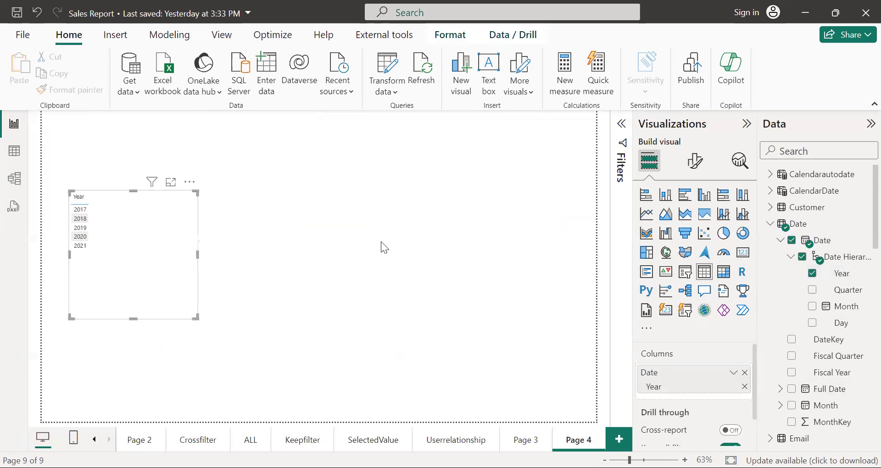
scroll(864, 237, down, 10)
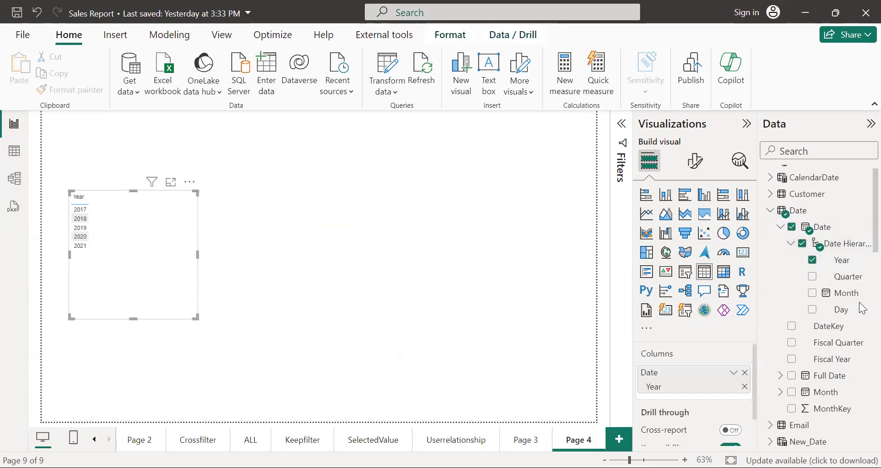
scroll(863, 360, down, 5)
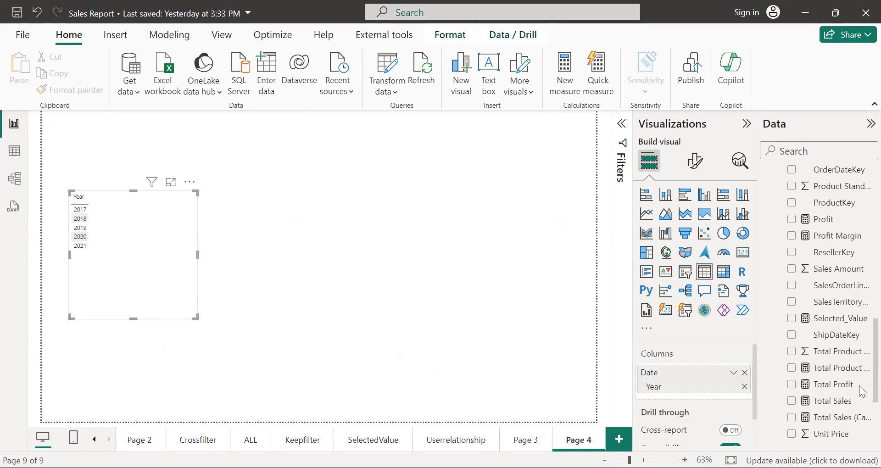
drag(832, 269, 150, 236)
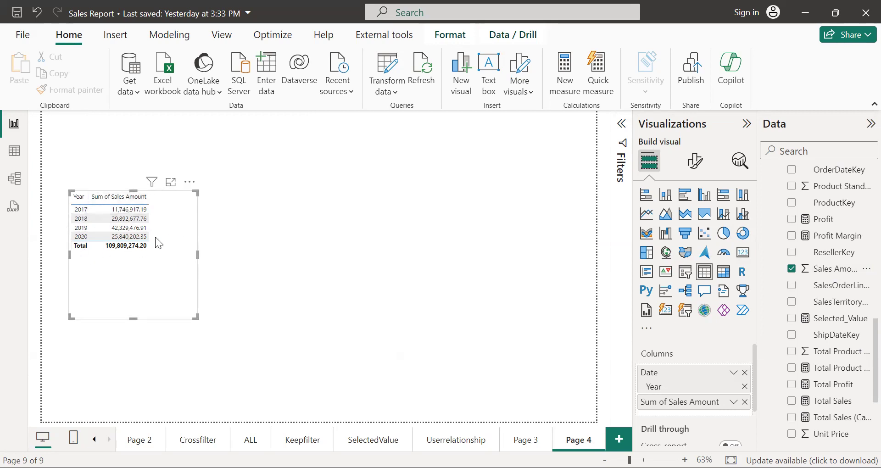
Compare the Date–Sales relationship in the model view with the yearly sales table in the report view.
click(14, 178)
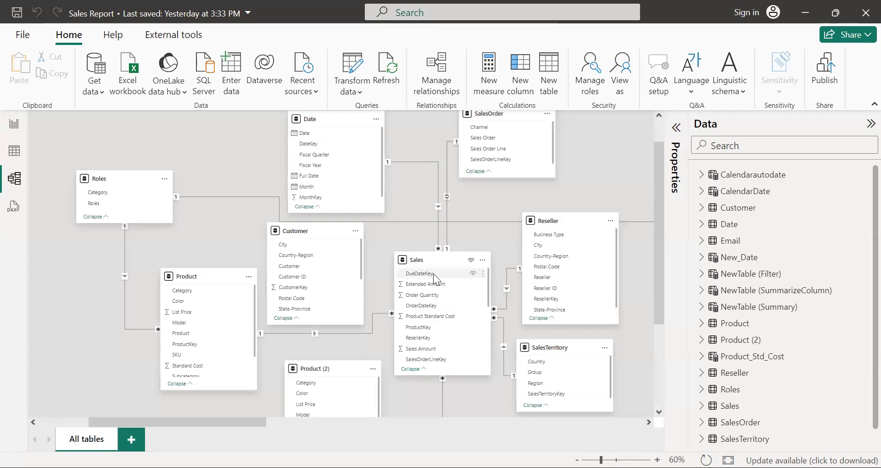
click(14, 124)
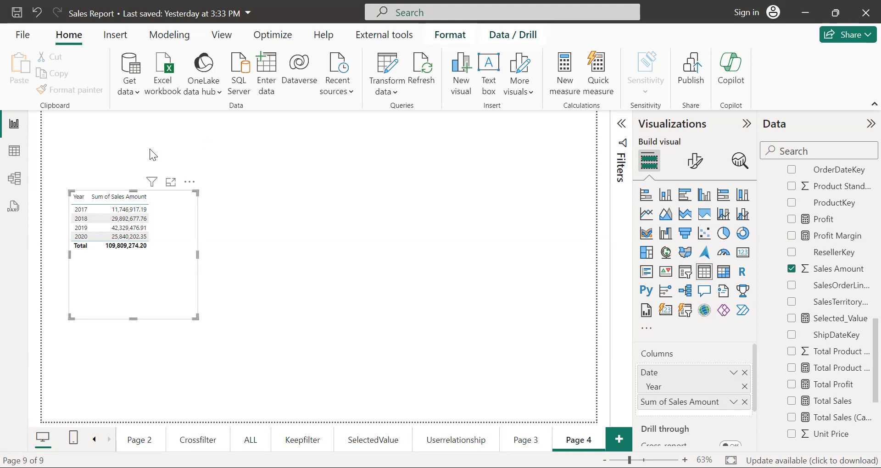
click(13, 180)
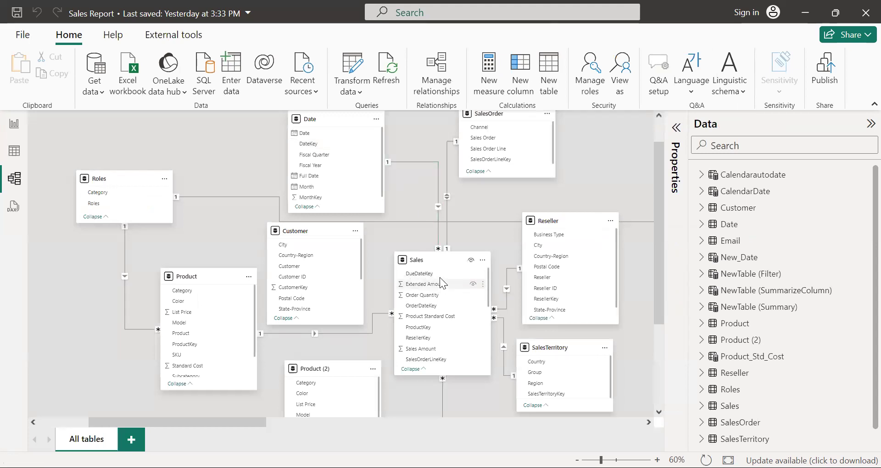
click(20, 126)
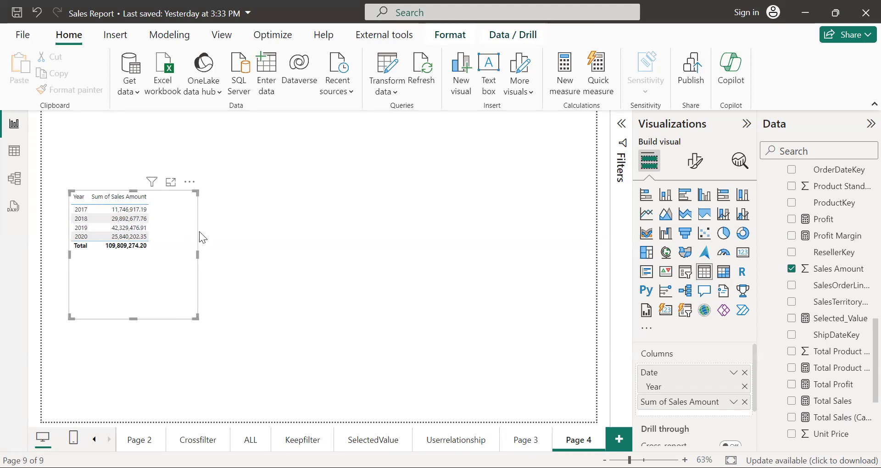
Set the font size of the yearly sales table's values to 20 and widen the visual to about 1.8 times its width.
click(693, 166)
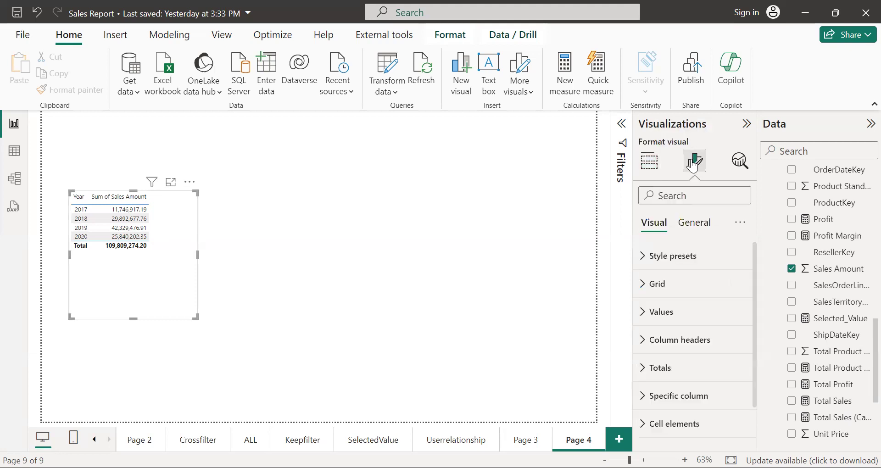
click(678, 315)
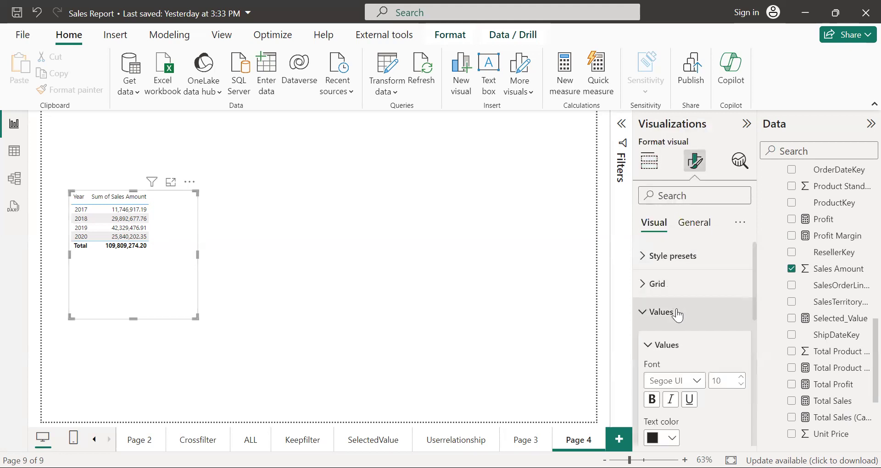
click(678, 315)
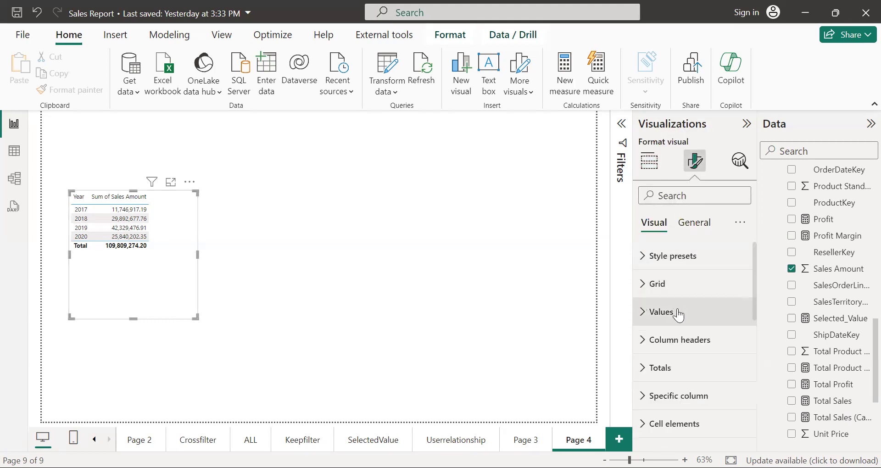
click(677, 314)
scroll(755, 305, down, 3)
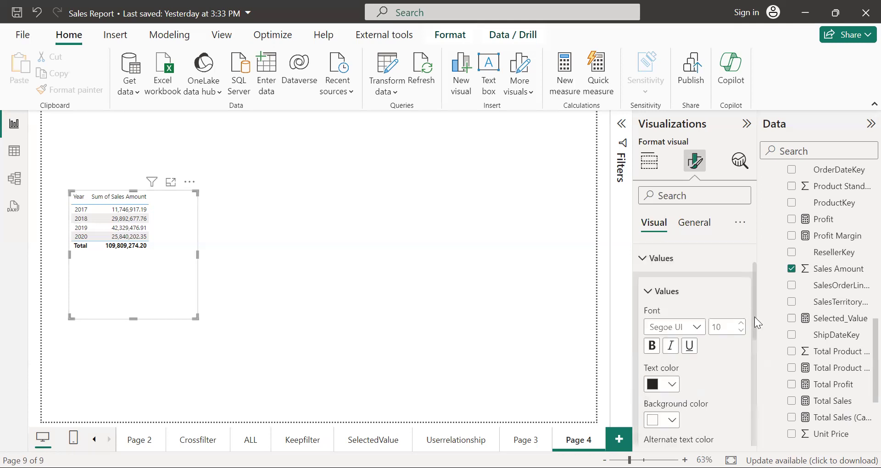
click(722, 271)
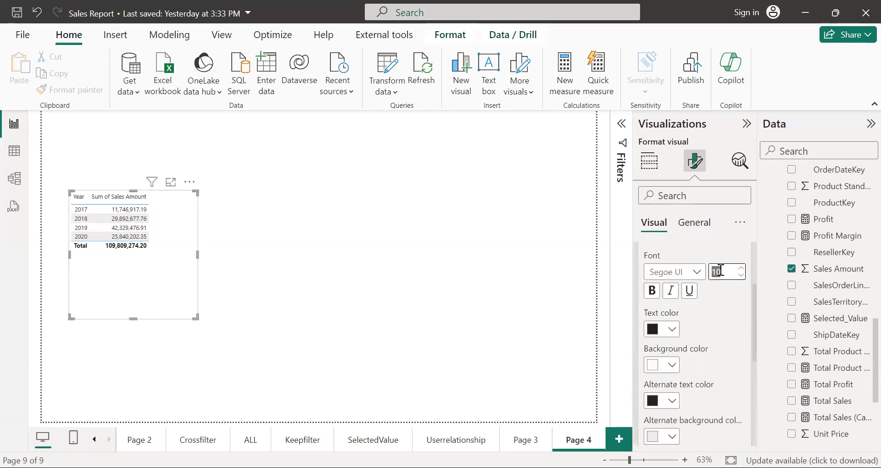
text(15)
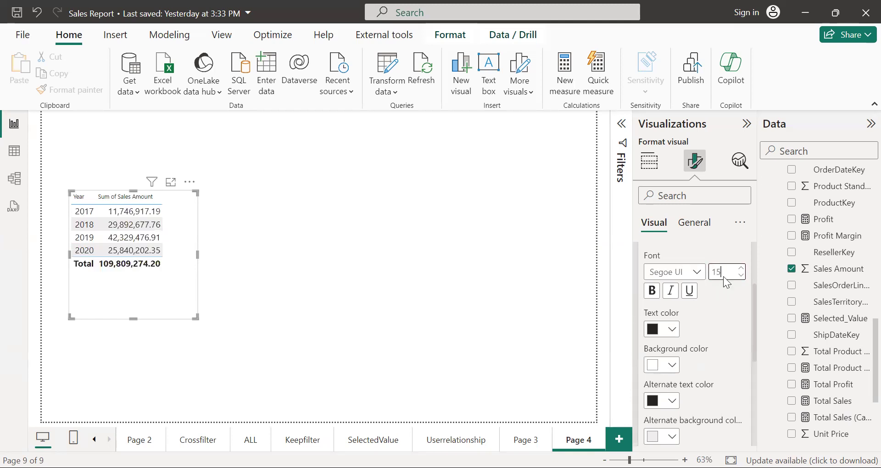
key(BackSpace)
key(BackSpace)
text(20)
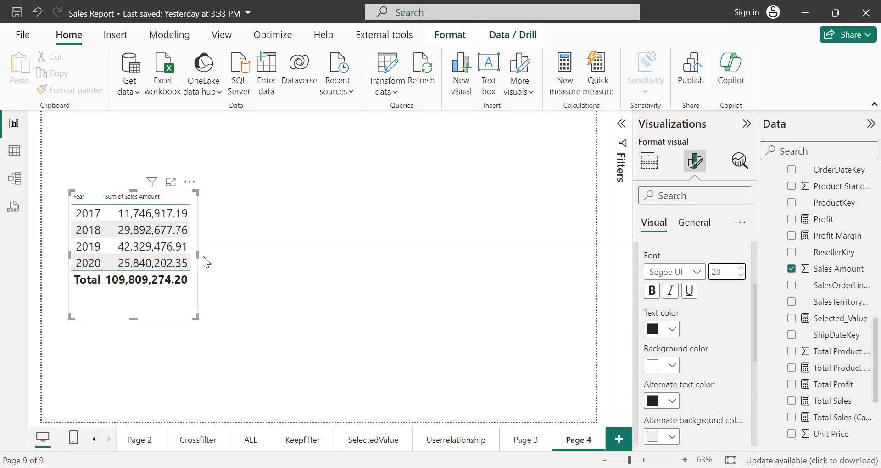
drag(198, 256, 297, 256)
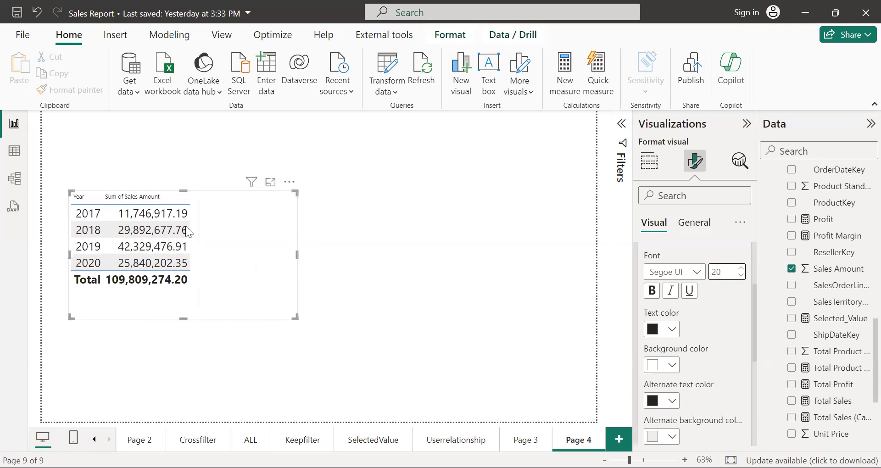
Review the model view and report pages Page 1 and Page 3, ending back on Page 4.
click(14, 180)
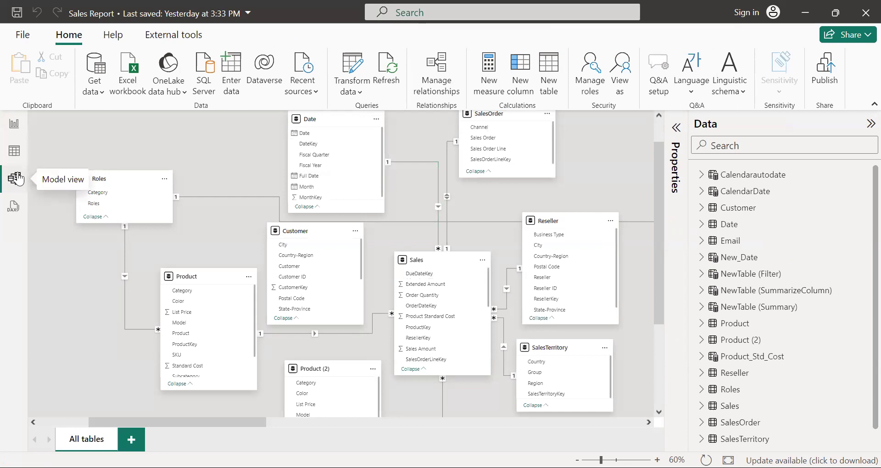
click(14, 128)
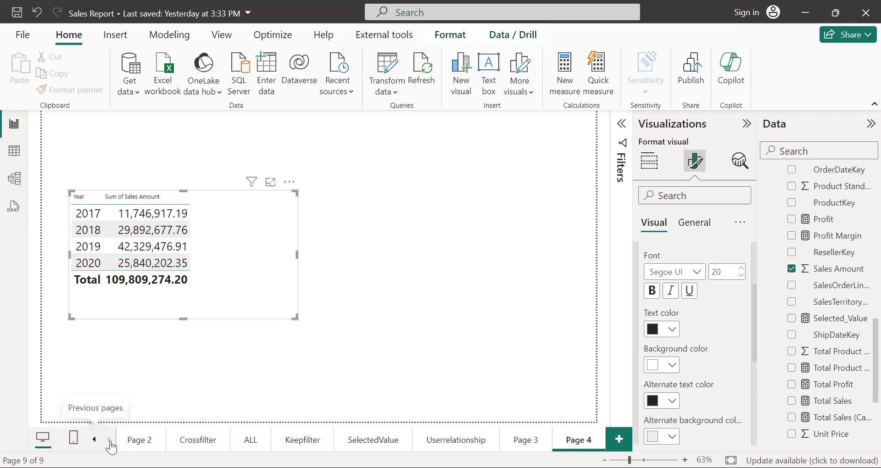
click(94, 440)
click(142, 440)
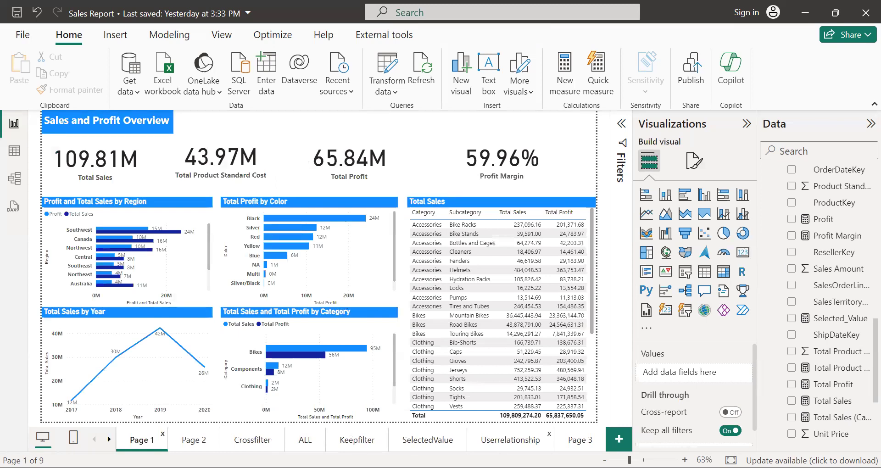
click(569, 439)
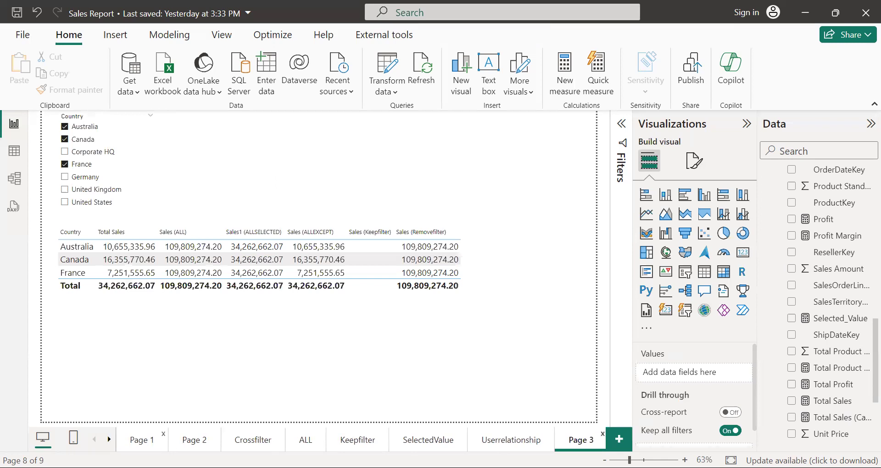
click(109, 439)
click(576, 438)
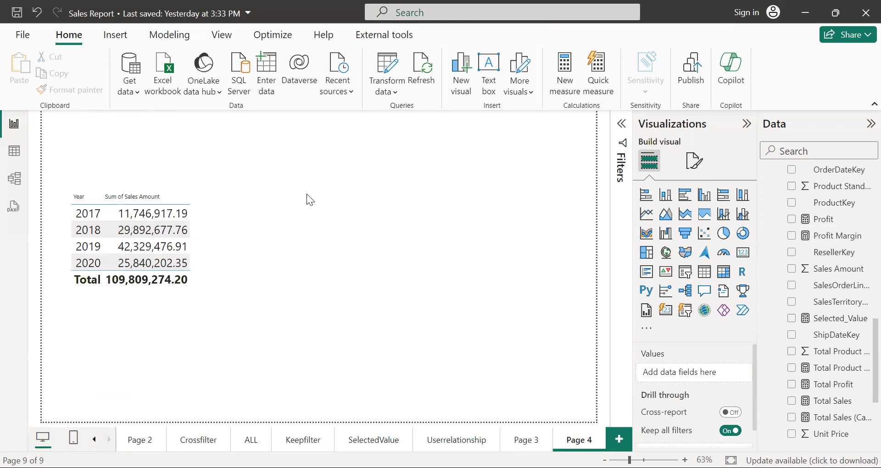
Create a relationship from OrderDateKey in Sales to DateKey in Date in the model view, and return to the report view.
click(14, 178)
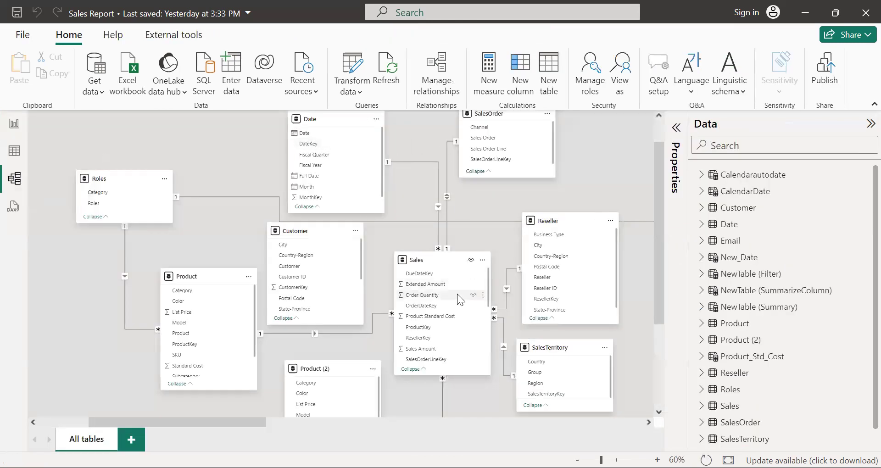
click(431, 306)
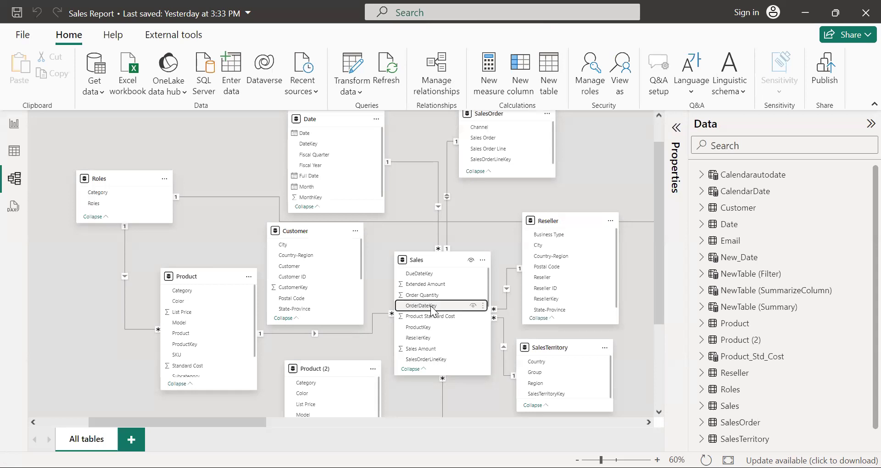
drag(431, 309, 323, 141)
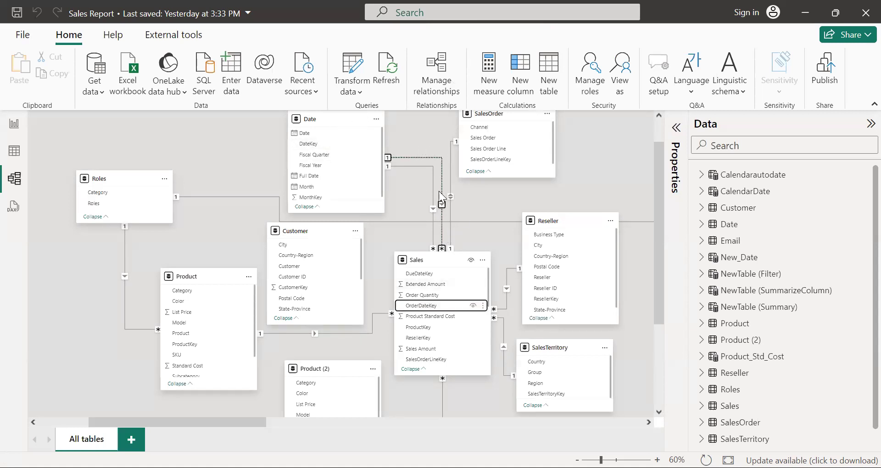
click(13, 128)
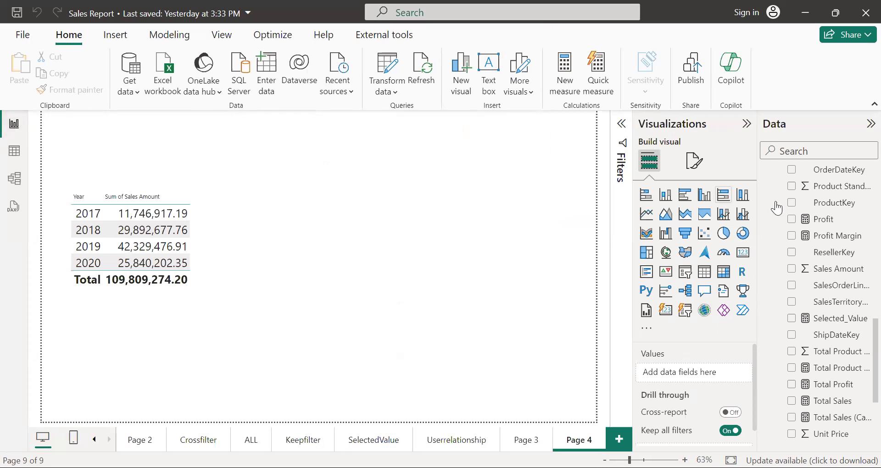
Create a new measure in the Sales table named SalesAmount (Userrelationship) and begin its formula with CALCULATE.
click(835, 285)
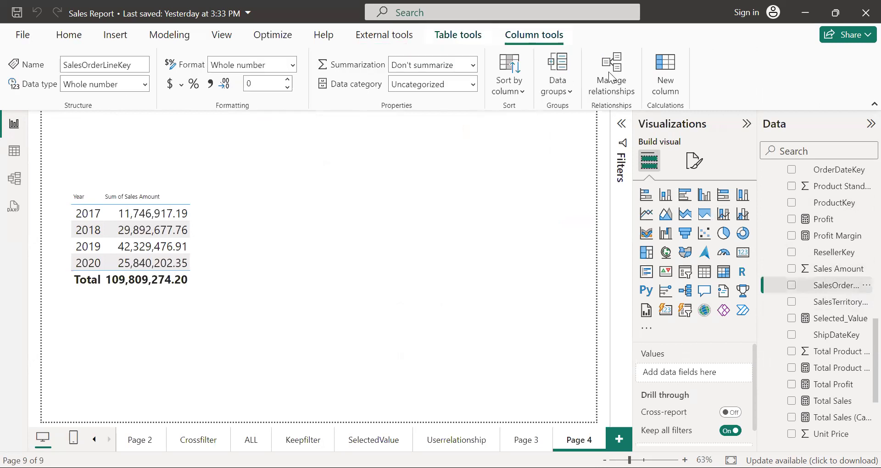
click(170, 35)
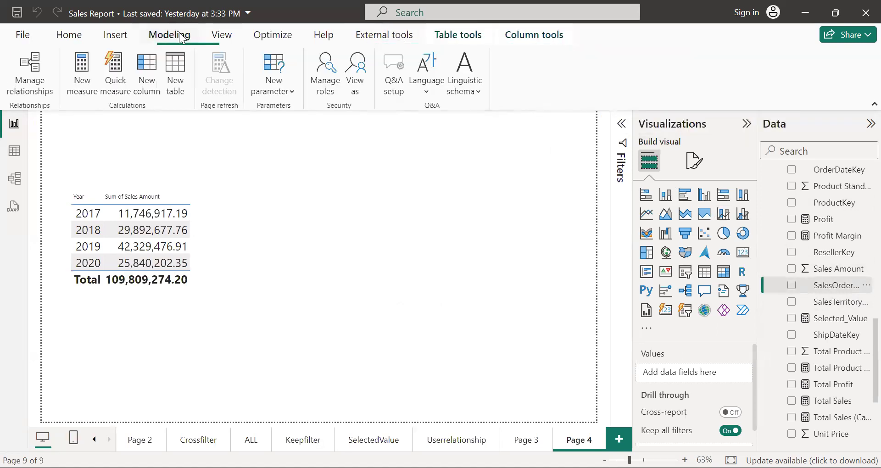
click(86, 67)
key(ctrl+a)
text(S)
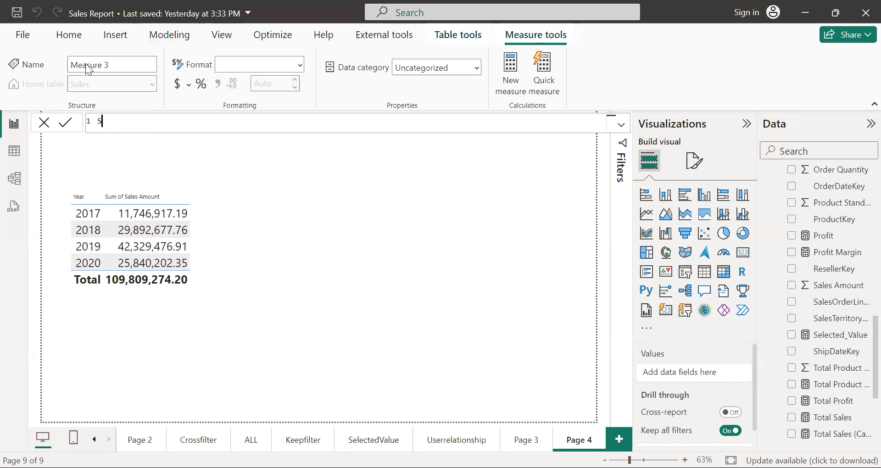
text(alesAmount (Usern)
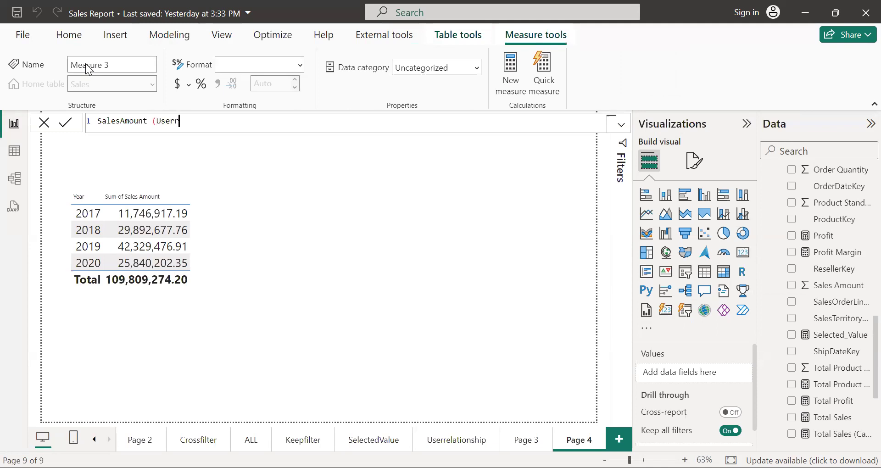
key(BackSpace)
text(relationship) = cal)
click(328, 133)
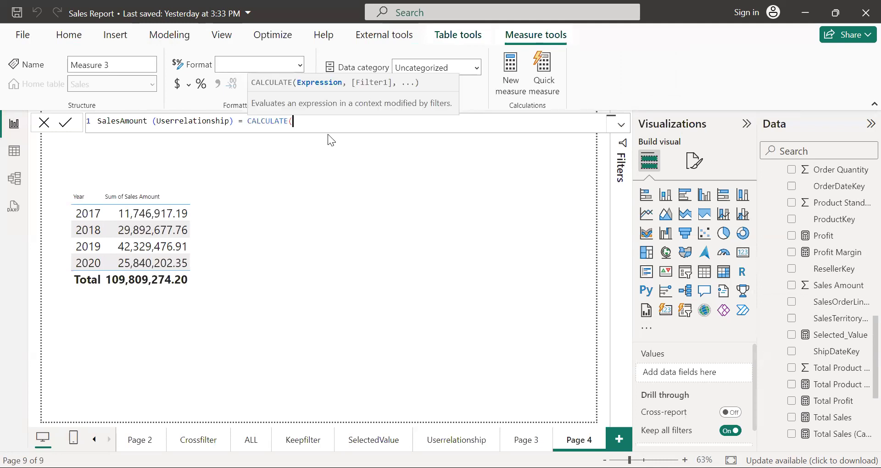
Enter SUM(Sales[Sales Amount]) as the expression argument of the measure's CALCULATE function.
text(su)
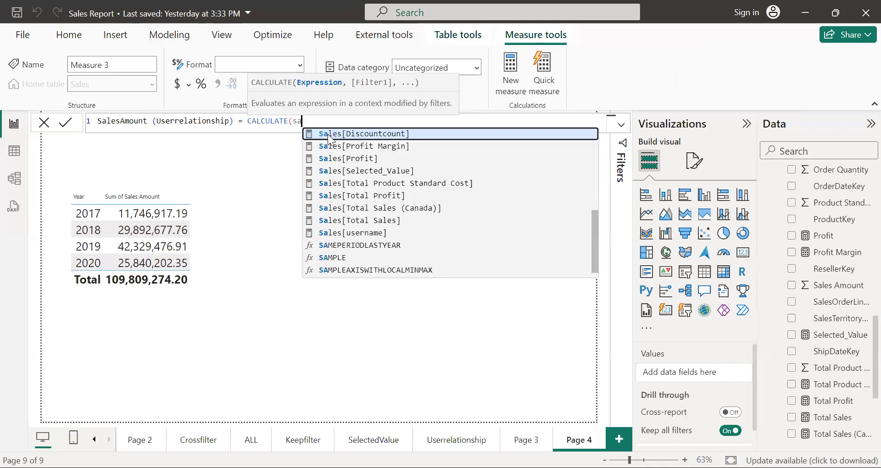
text(m)
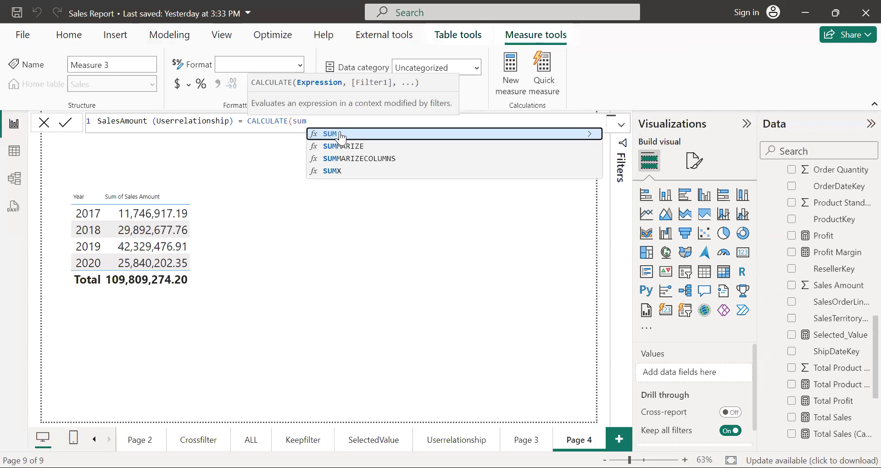
click(339, 134)
text(sales)
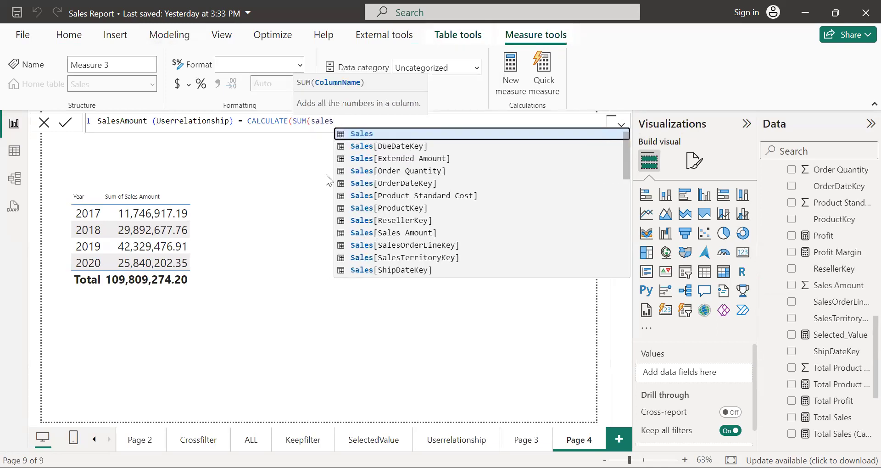
click(405, 233)
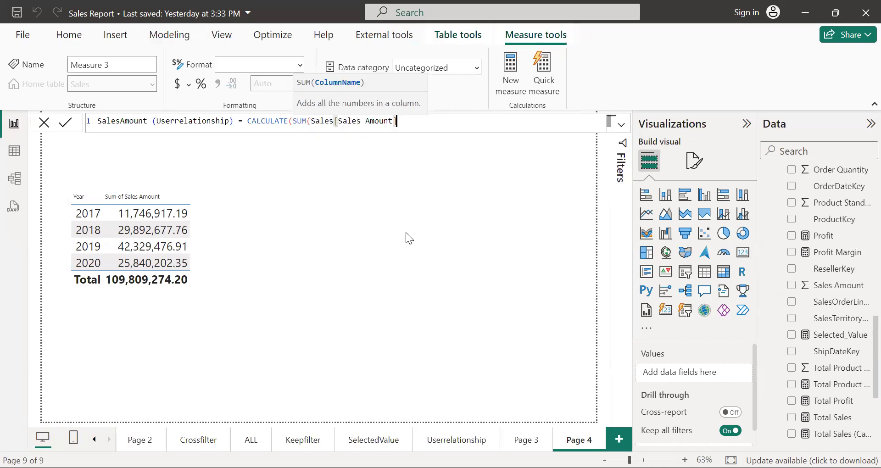
text(),)
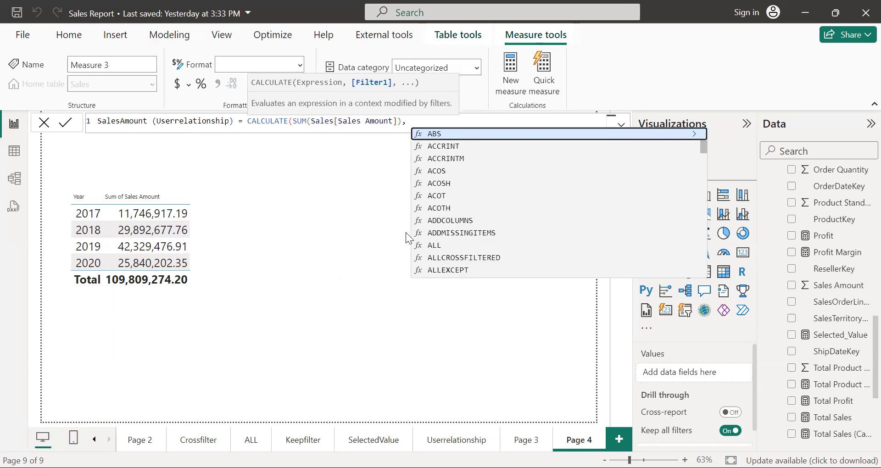
Add USERELATIONSHIP as the CALCULATE filter, with Sales[OrderDateKey] as its first column.
text( use)
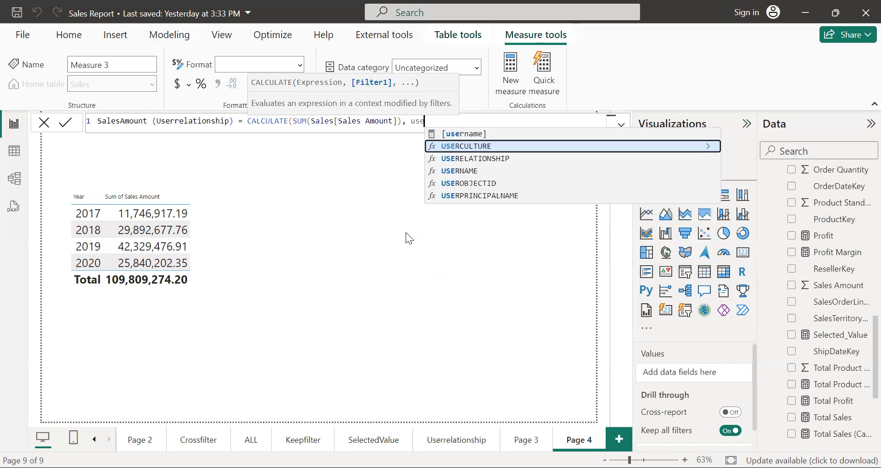
click(493, 159)
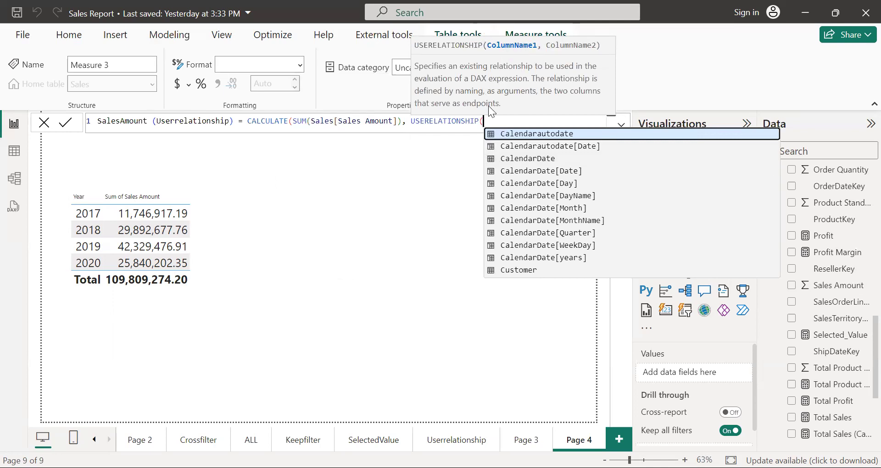
text(sa)
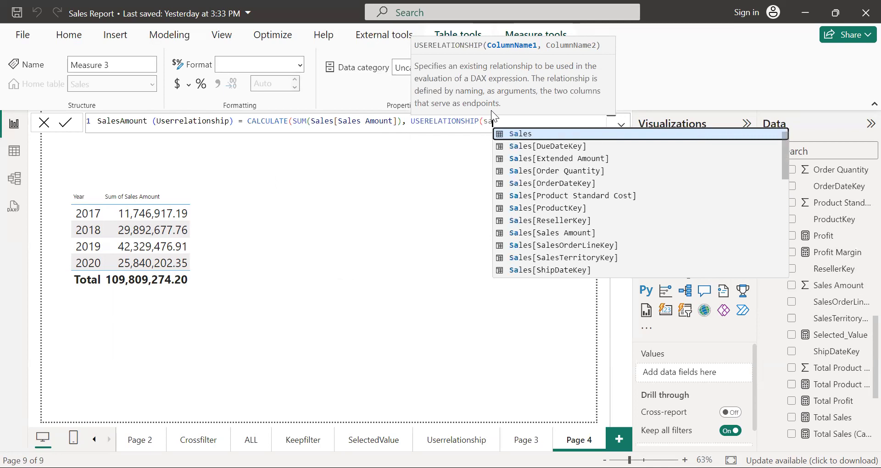
text(les)
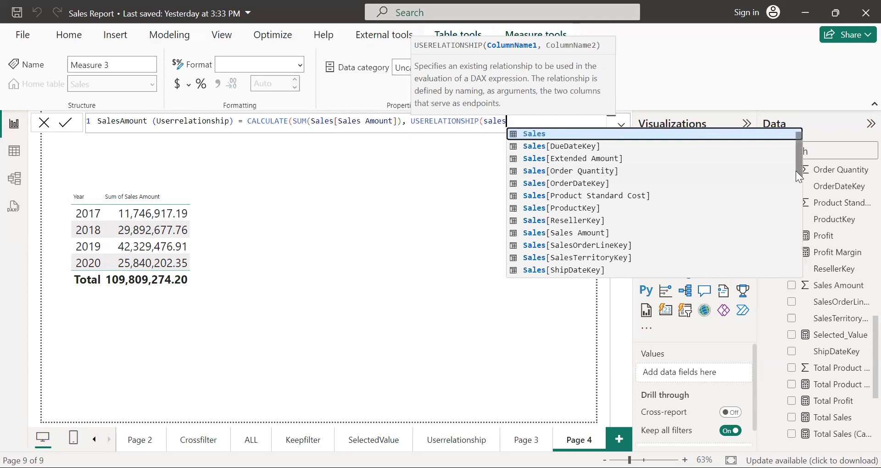
mouse_move(798, 175)
mouse_down()
mouse_move(806, 218)
mouse_move(806, 183)
mouse_up()
click(594, 163)
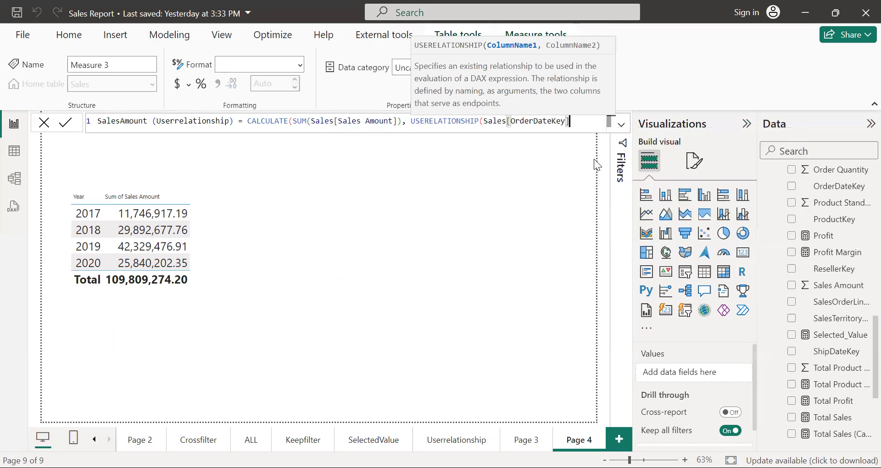
Enter 'Date'[DateKey] as the second USERELATIONSHIP column, close both functions and commit the measure.
text(, )
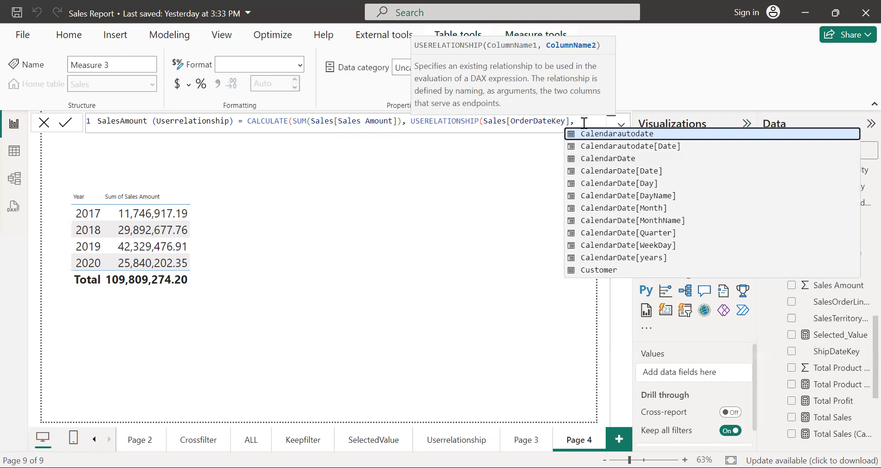
text(dai)
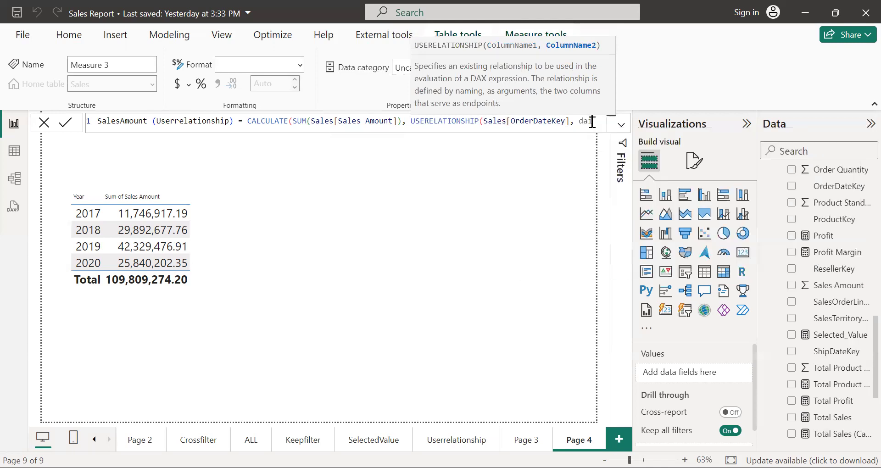
key(BackSpace)
text(y)
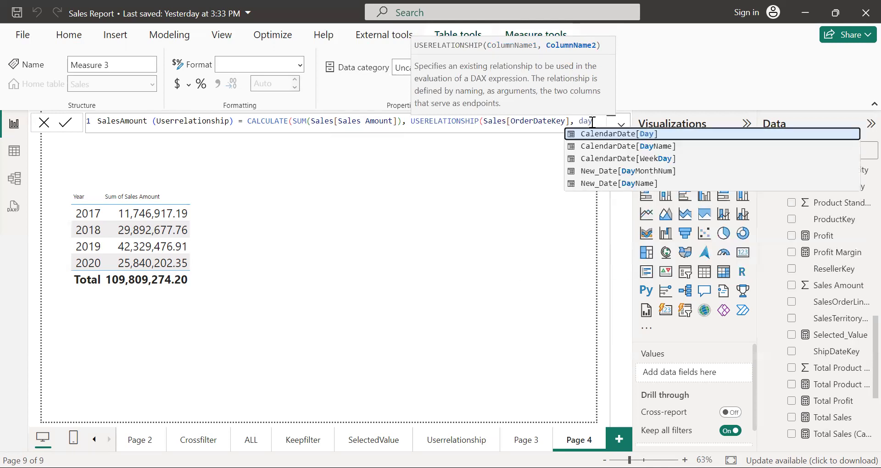
key(BackSpace)
key(BackSpace)
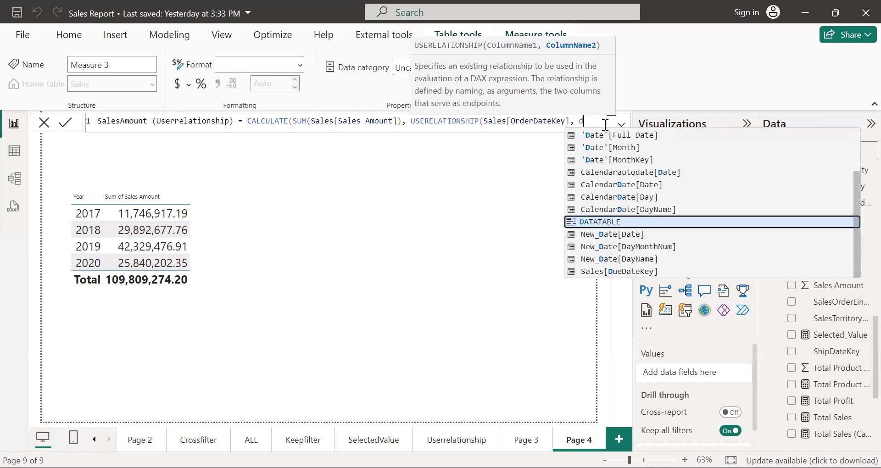
text(ate)
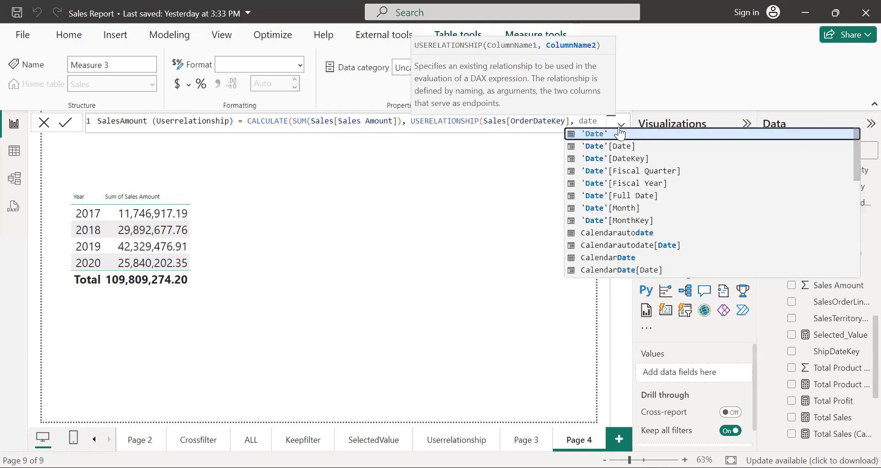
click(640, 161)
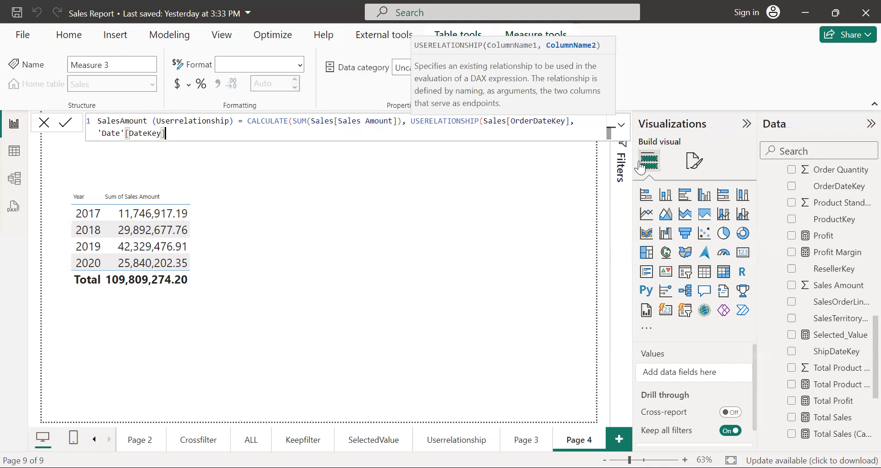
text())
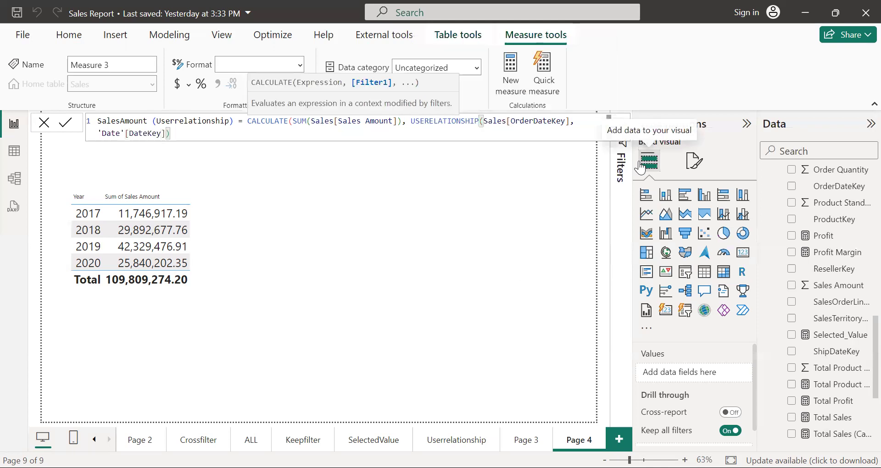
text())
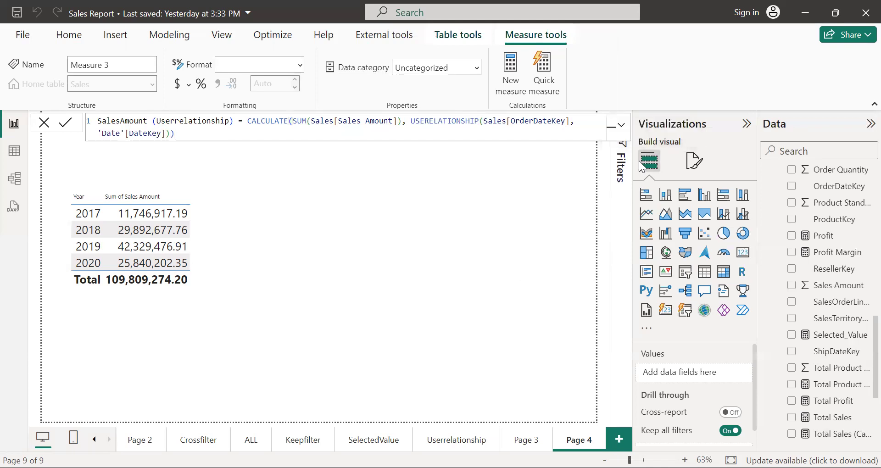
key(Return)
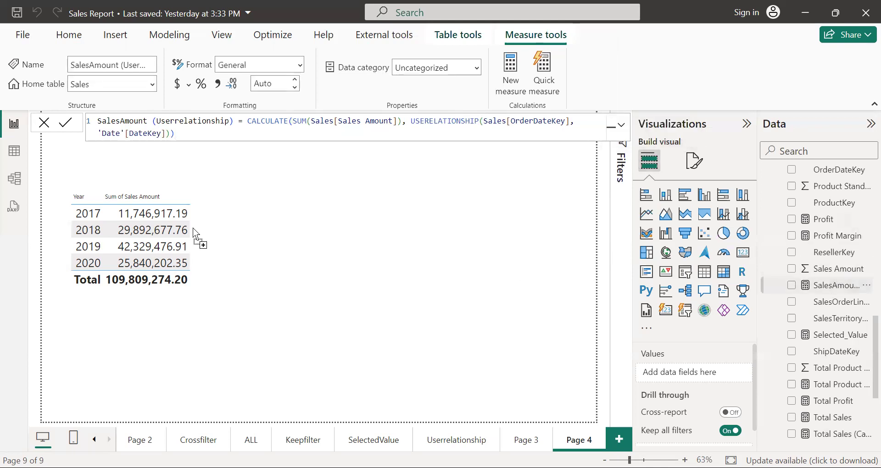
Add the SalesAmount (Userrelationship) measure as a column of the yearly sales table and deselect the visual.
click(248, 244)
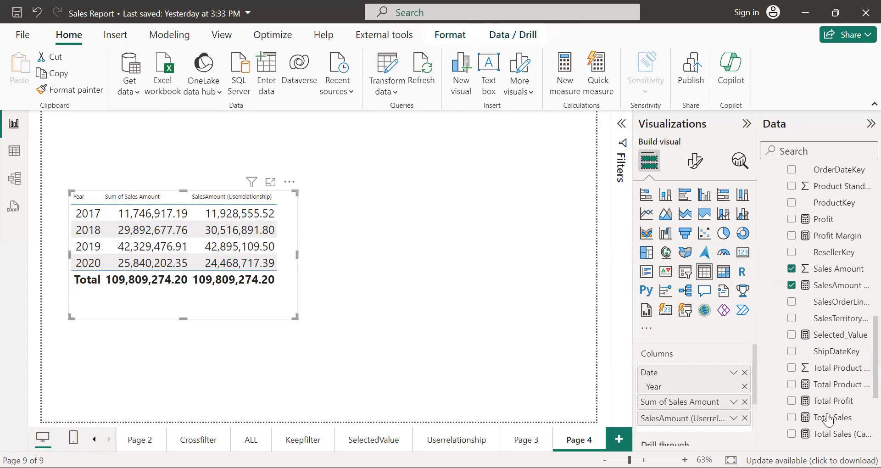
click(513, 238)
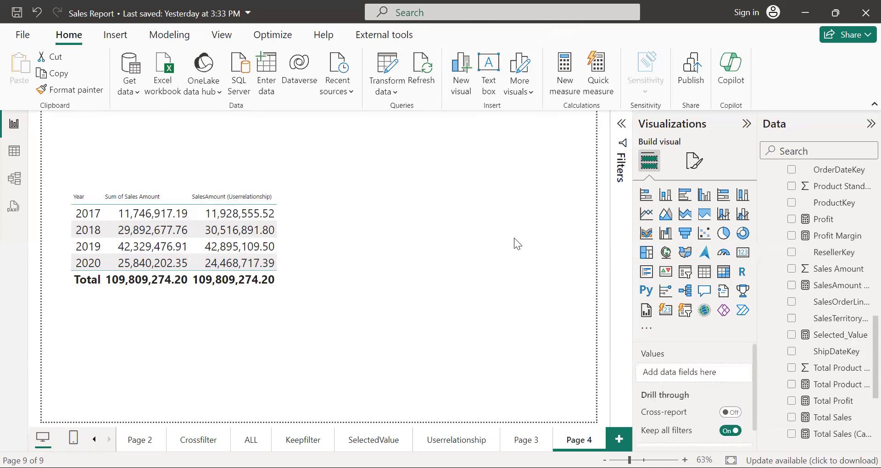